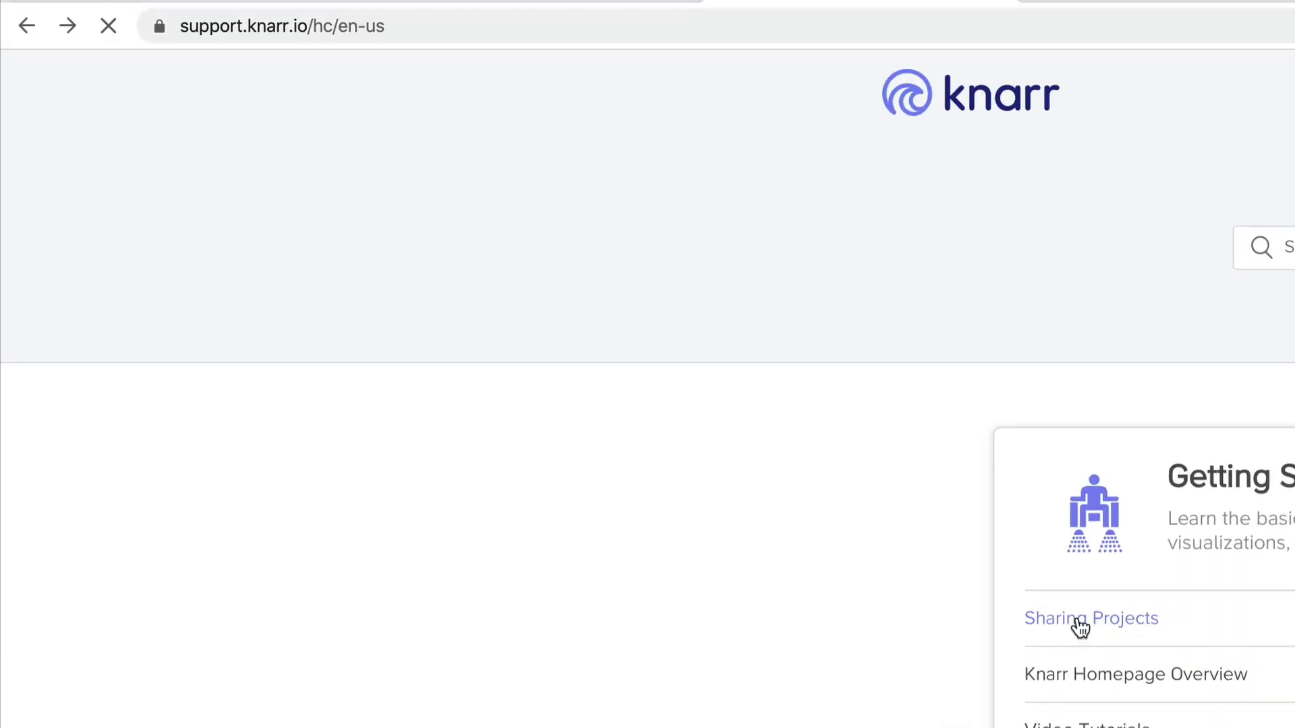
Step: Open the Account Setup & Configuration section in the support article sidebar
{"action": "left_click", "coordinate": [1079, 624]}
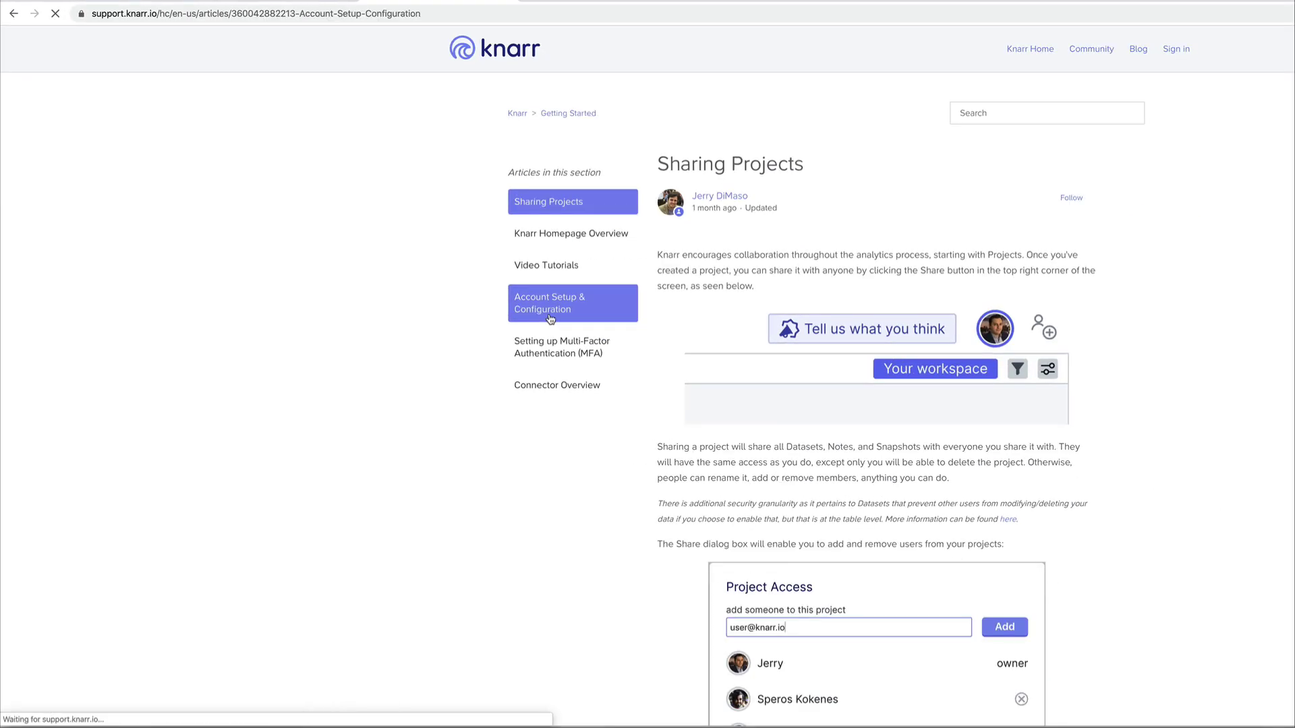
Step: Open the MFA setup article, then change the X measure from count(1) to sum(Cost)
{"action": "left_click", "coordinate": [549, 345]}
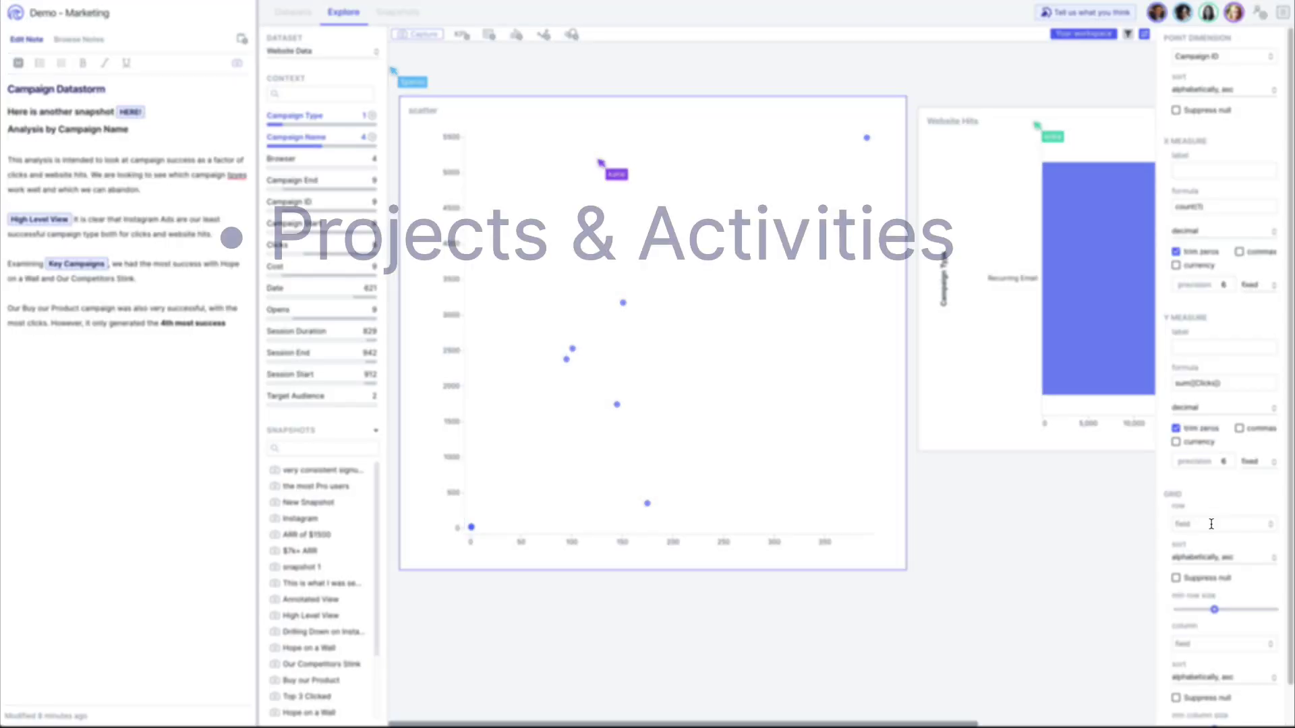
{"action": "scroll", "coordinate": [1211, 524], "scroll_direction": "down", "scroll_amount": 1}
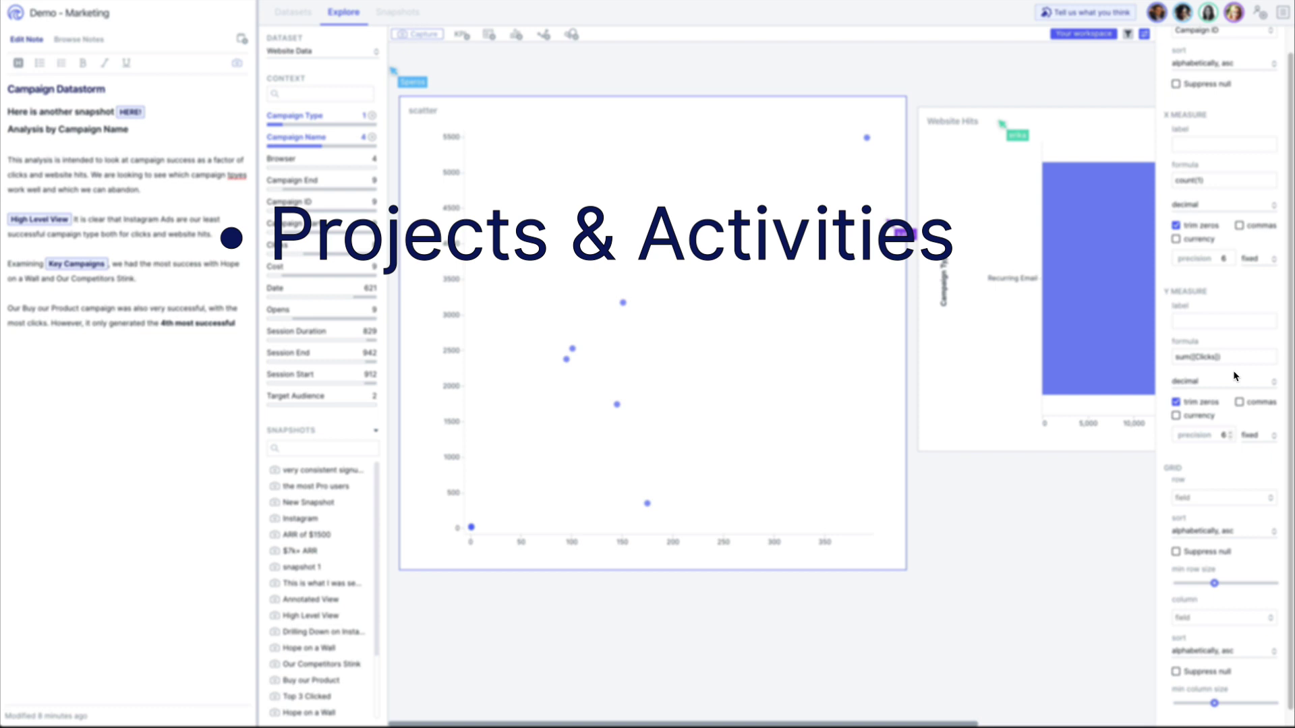
{"action": "left_click", "coordinate": [1227, 179]}
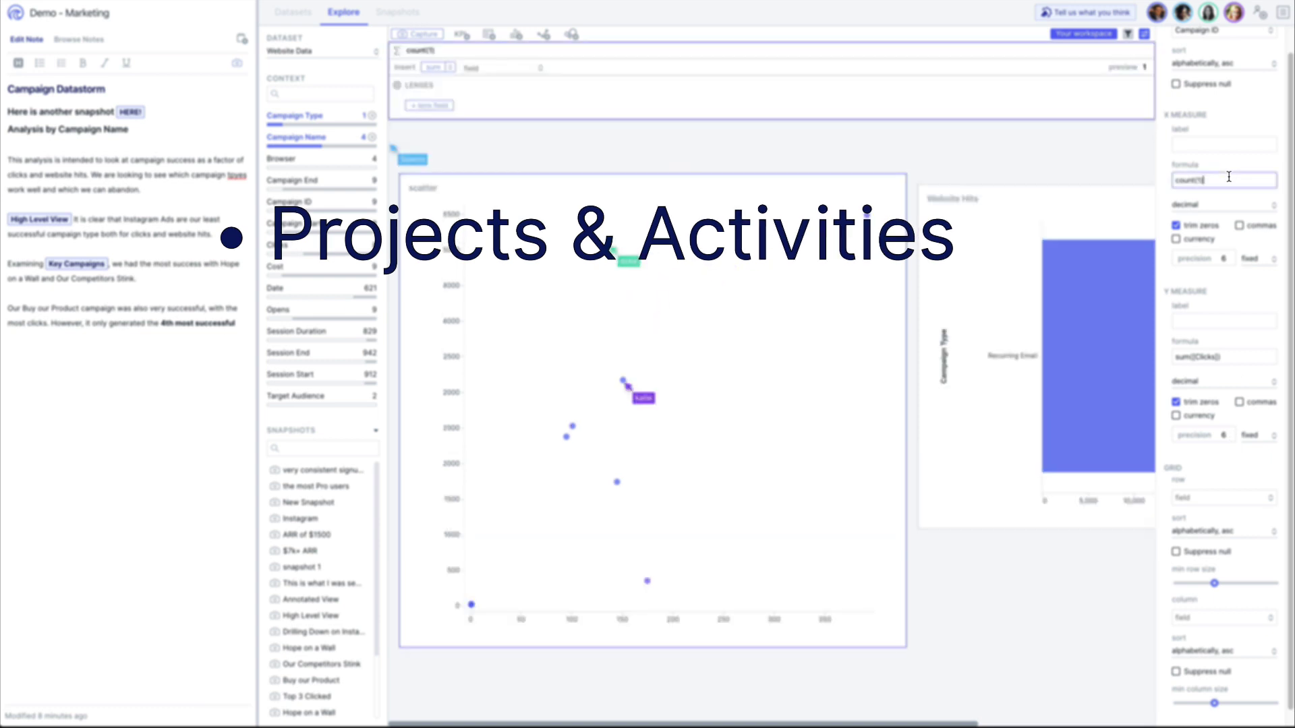
{"action": "left_click", "coordinate": [455, 52]}
{"action": "key", "text": "BackSpace"}
{"action": "key", "text": "BackSpace"}
{"action": "key", "text": "BackSpace"}
{"action": "key", "text": "BackSpace"}
{"action": "key", "text": "BackSpace"}
{"action": "key", "text": "BackSpace"}
{"action": "key", "text": "BackSpace"}
{"action": "key", "text": "BackSpace"}
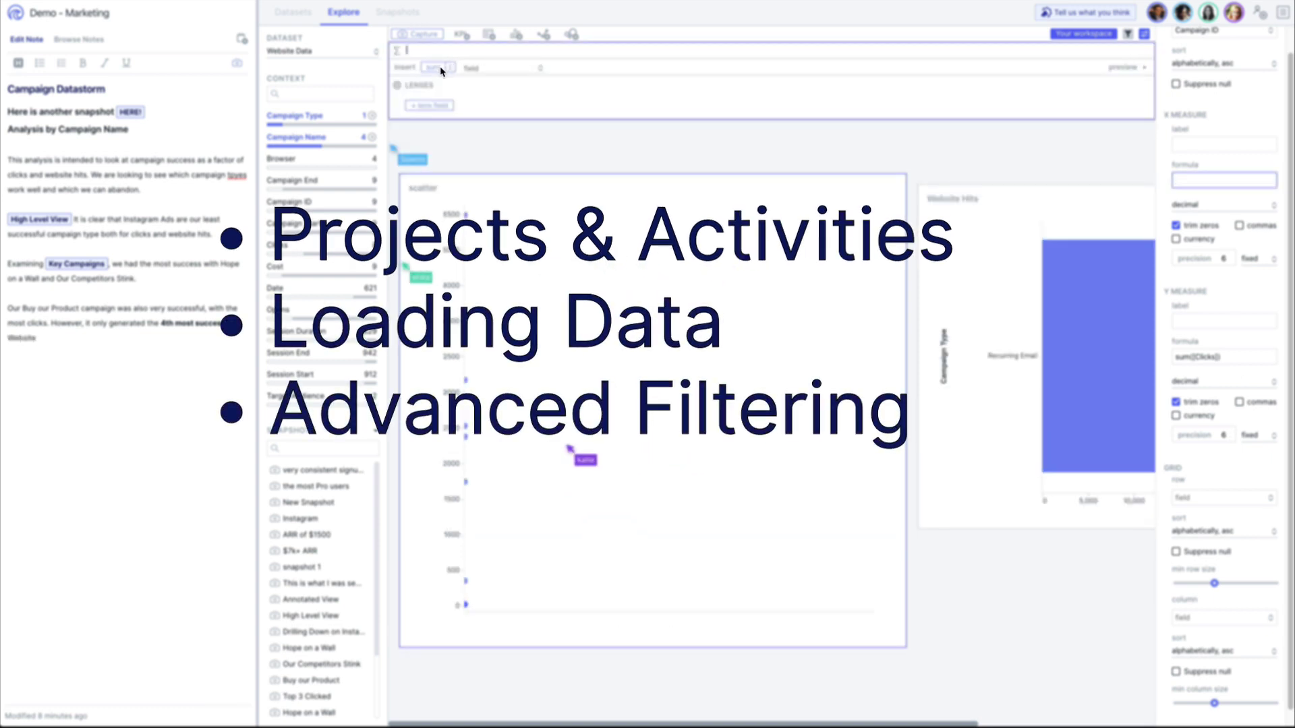
{"action": "type", "text": "sum()"}
{"action": "left_click", "coordinate": [503, 67]}
{"action": "scroll", "coordinate": [526, 144], "scroll_direction": "down", "scroll_amount": 2}
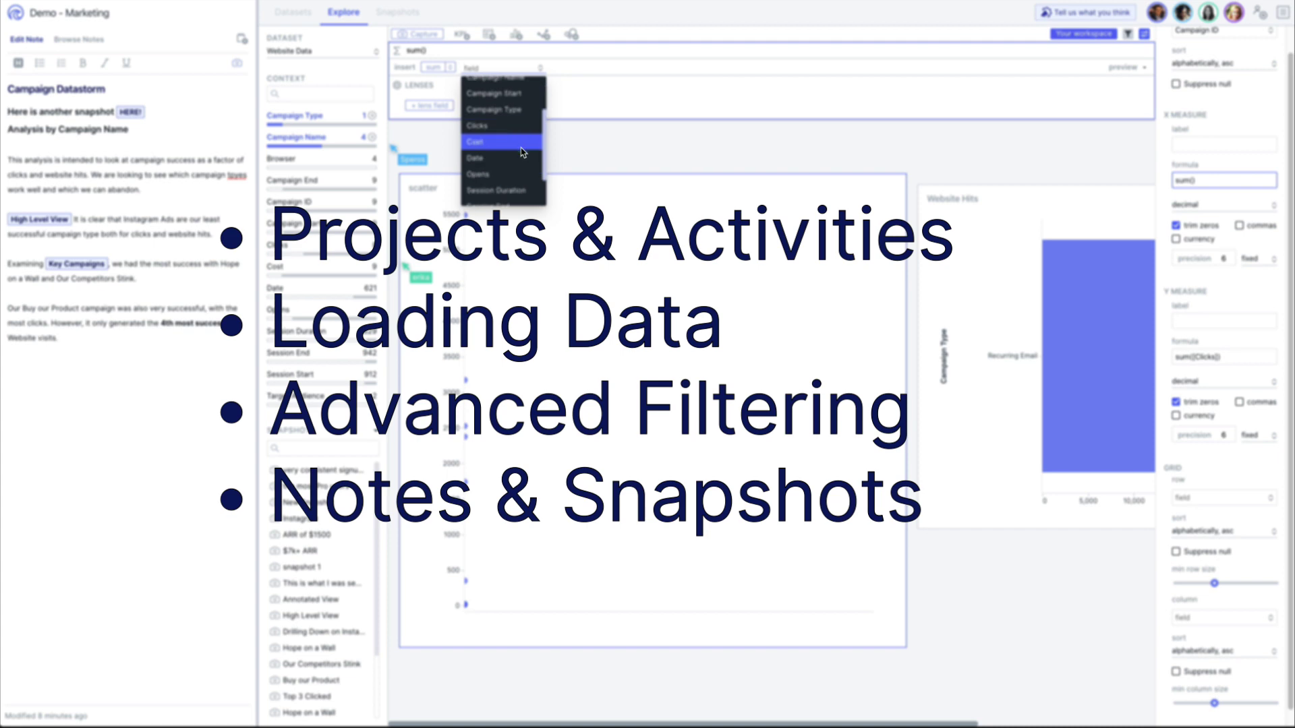
{"action": "left_click", "coordinate": [520, 147]}
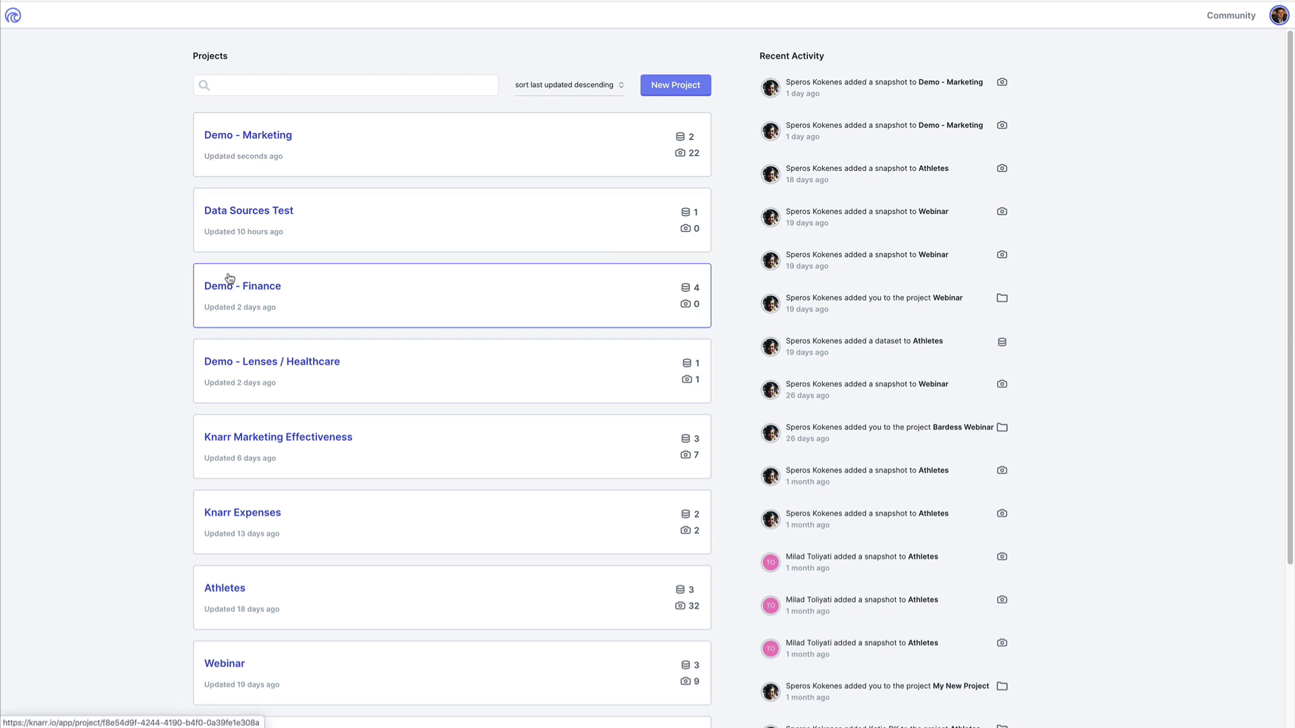
Step: Search the project list for 'demo', then for 'sal'
{"action": "left_click", "coordinate": [291, 84]}
{"action": "type", "text": "demo"}
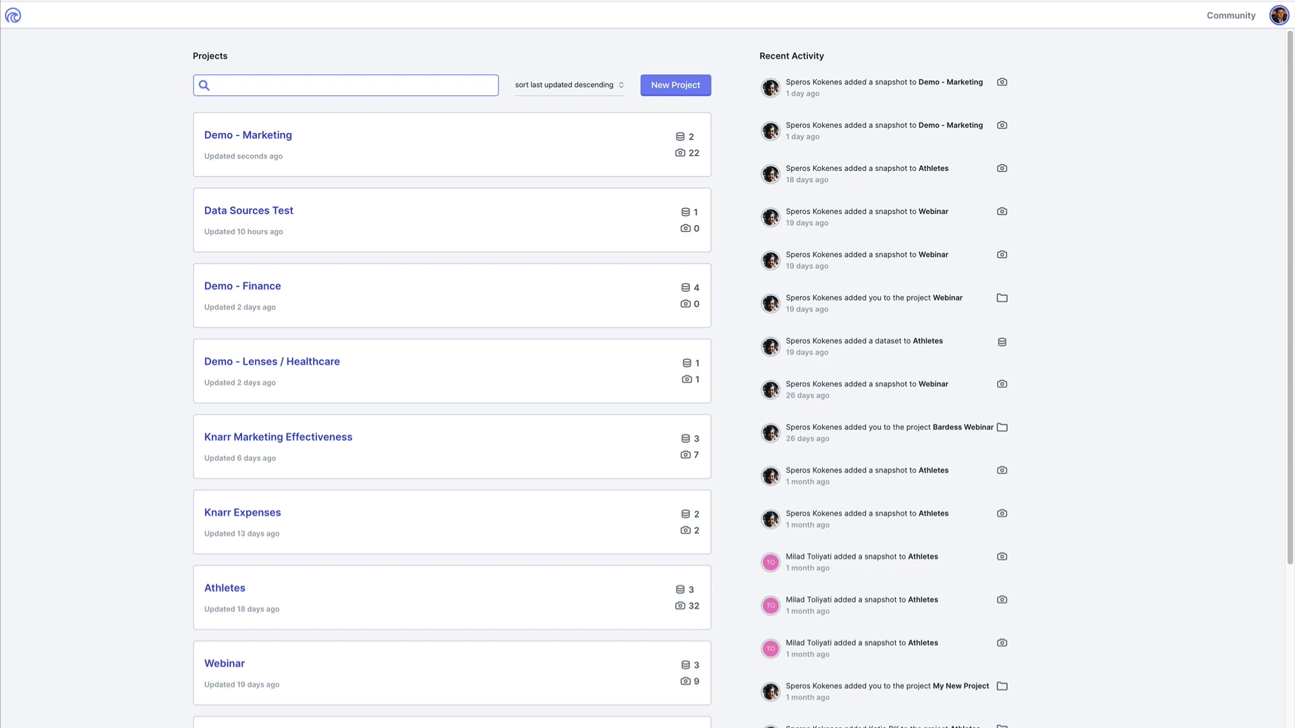
{"action": "key", "text": "ctrl+a"}
{"action": "type", "text": "sal"}
Step: Clear the search, open the latest Demo - Marketing snapshot activity, and return to Projects
{"action": "key", "text": "ctrl+a"}
{"action": "key", "text": "BackSpace"}
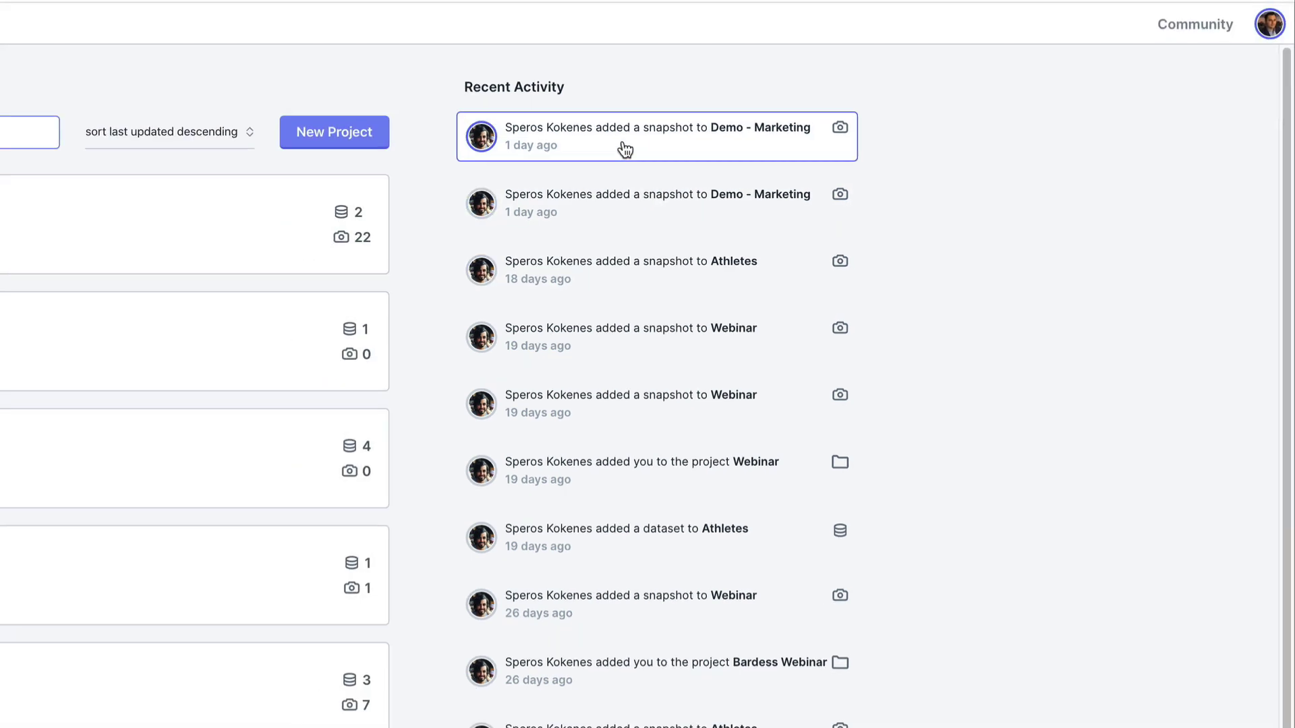
{"action": "left_click", "coordinate": [588, 158]}
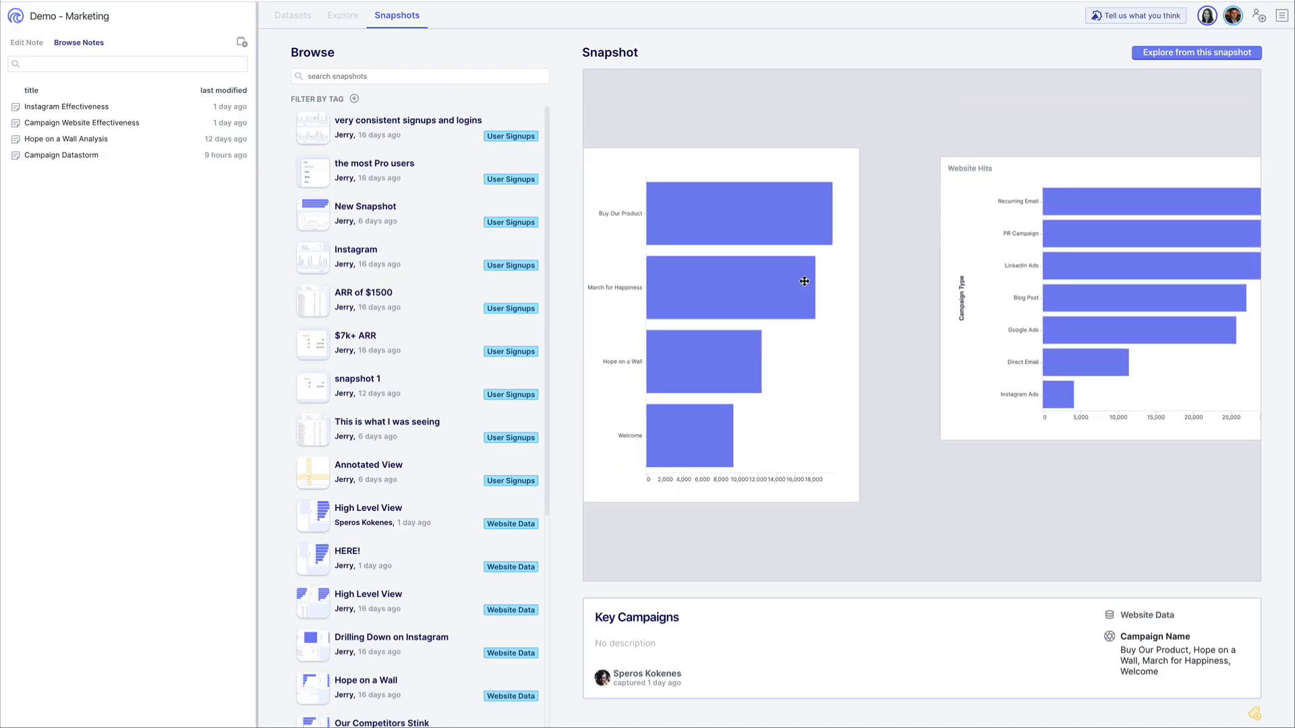
{"action": "left_click", "coordinate": [15, 16]}
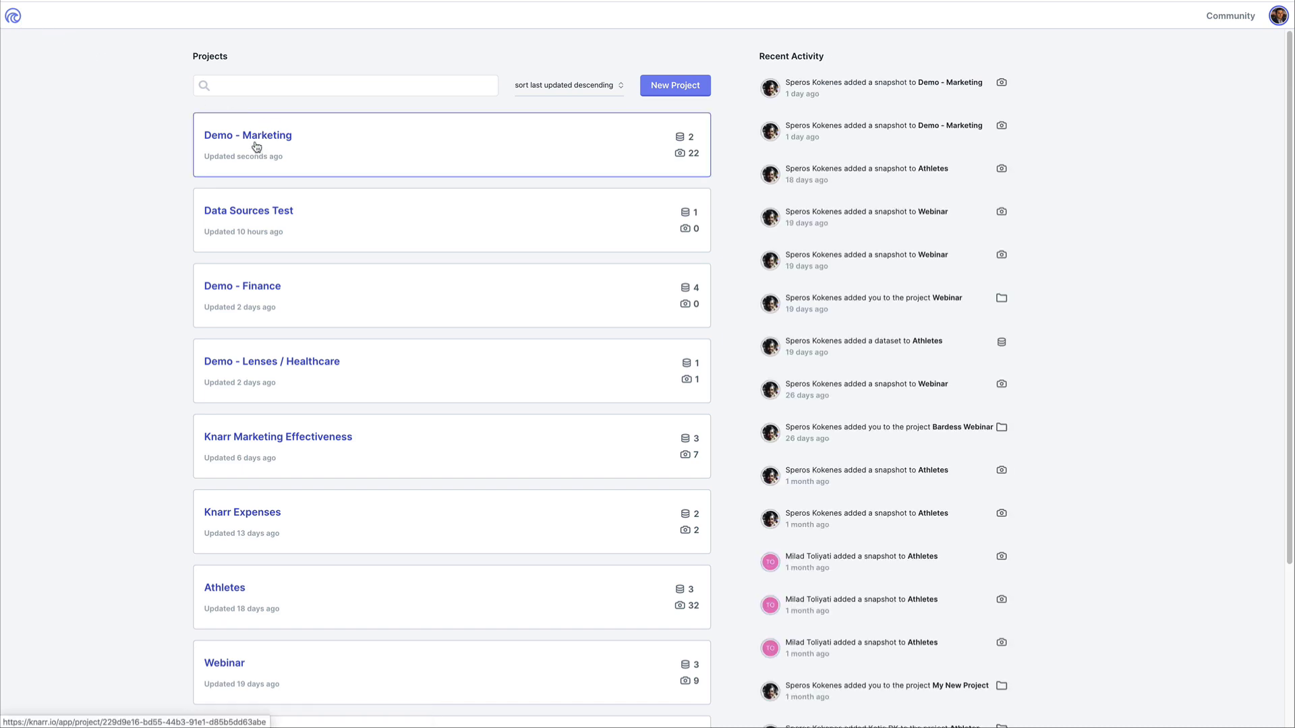
Step: Open Demo - Marketing and preview the Campaigns and Signups tables in User Signups
{"action": "left_click", "coordinate": [257, 147]}
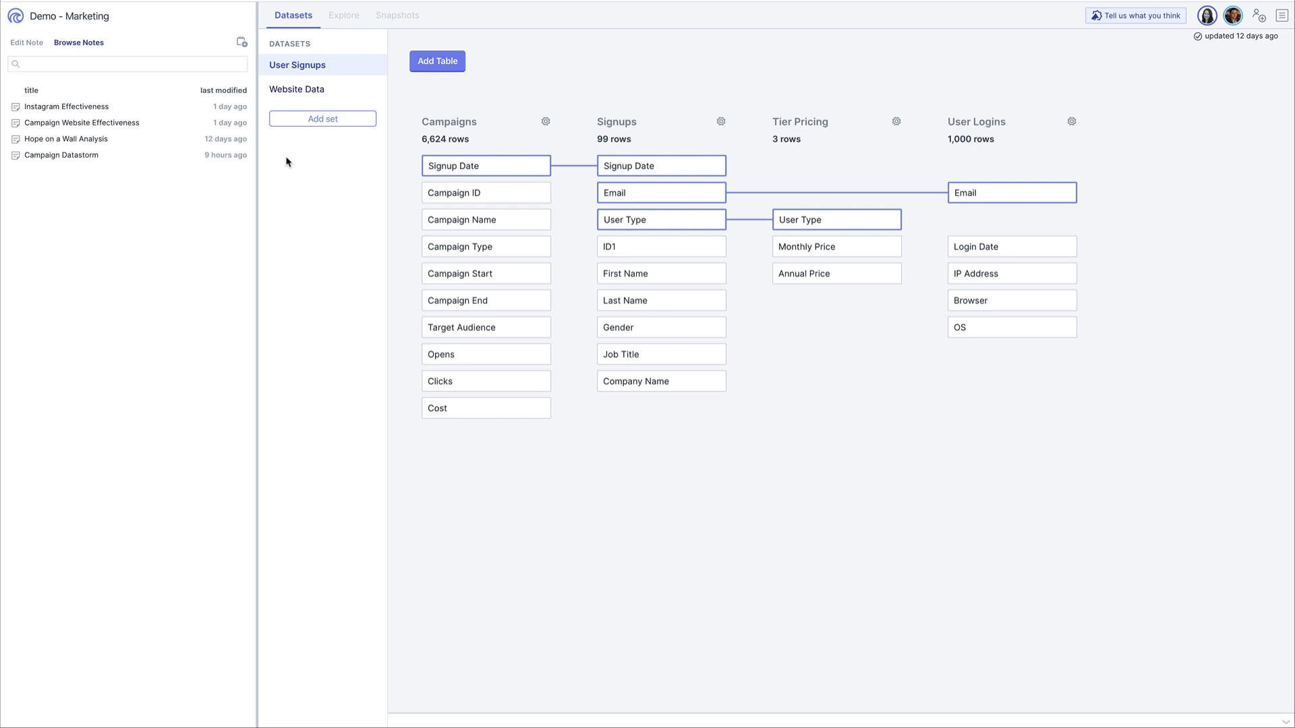
{"action": "left_click", "coordinate": [533, 135]}
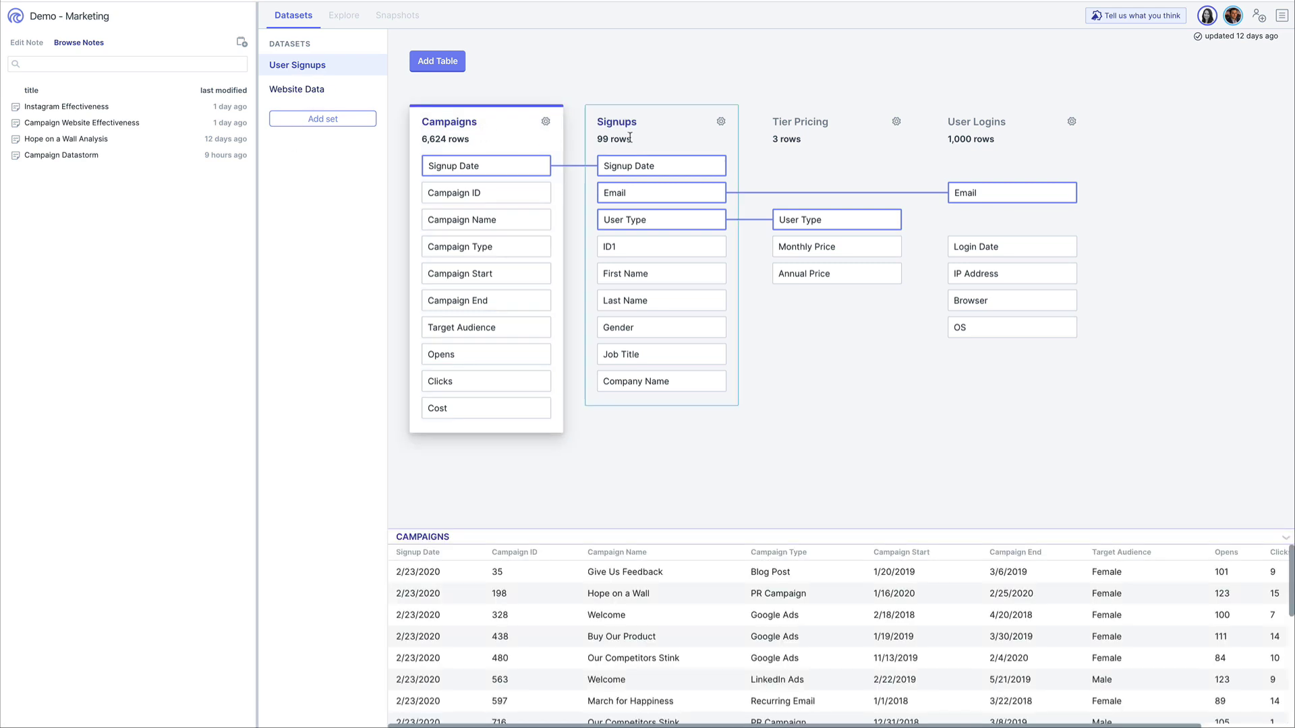
{"action": "left_click", "coordinate": [637, 140]}
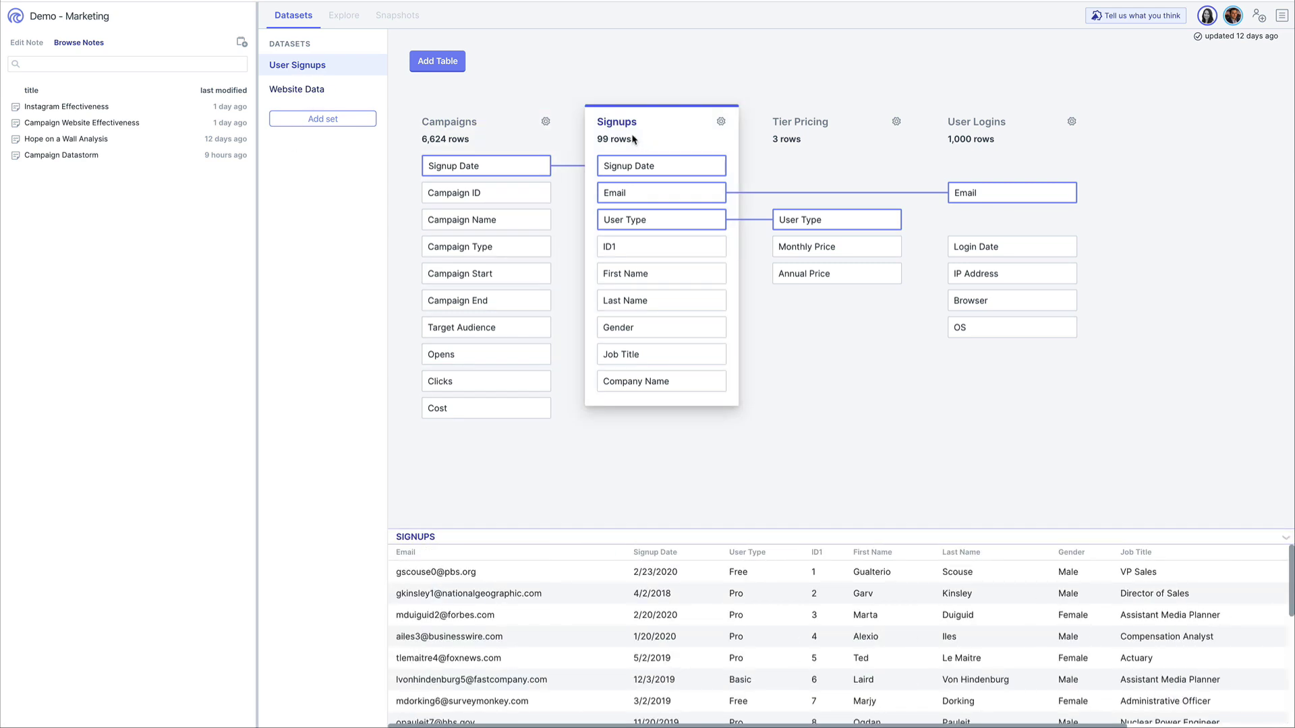
Step: Preview Website Data's Campaigns and Website Traffic tables, then add a new dataset
{"action": "left_click", "coordinate": [297, 89]}
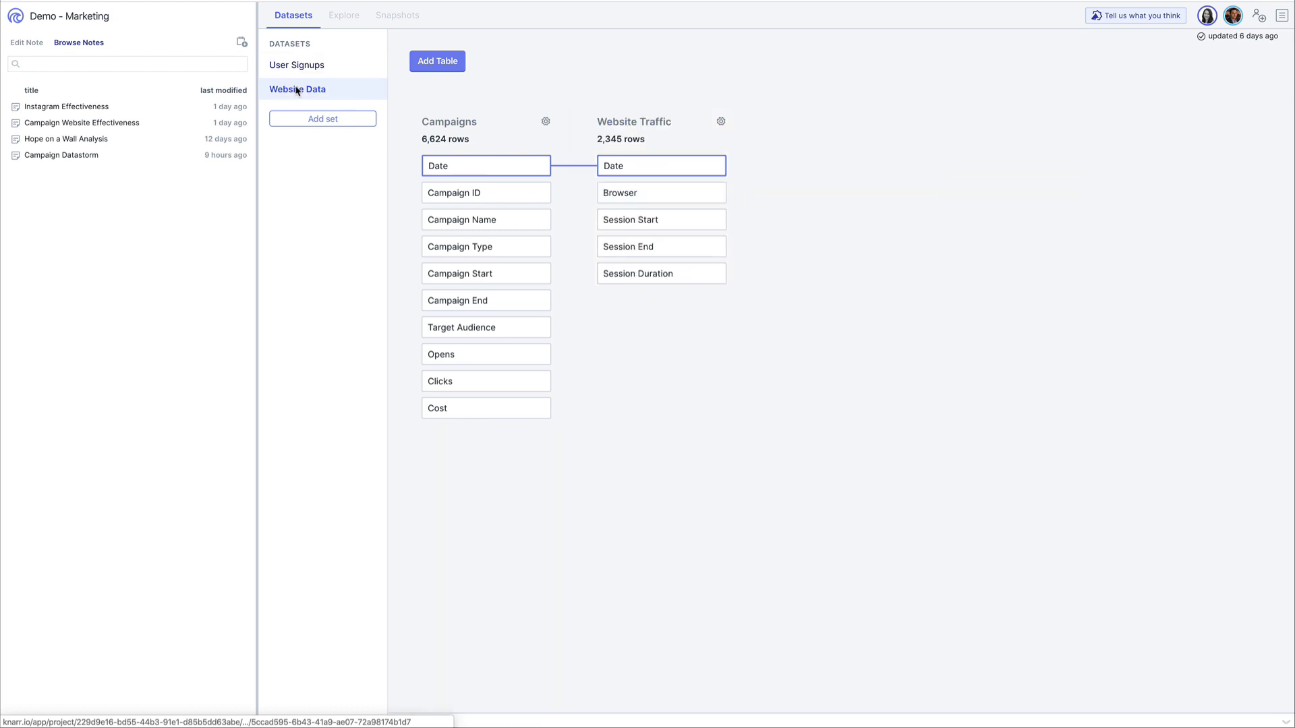
{"action": "left_click", "coordinate": [439, 121]}
{"action": "left_click", "coordinate": [621, 134]}
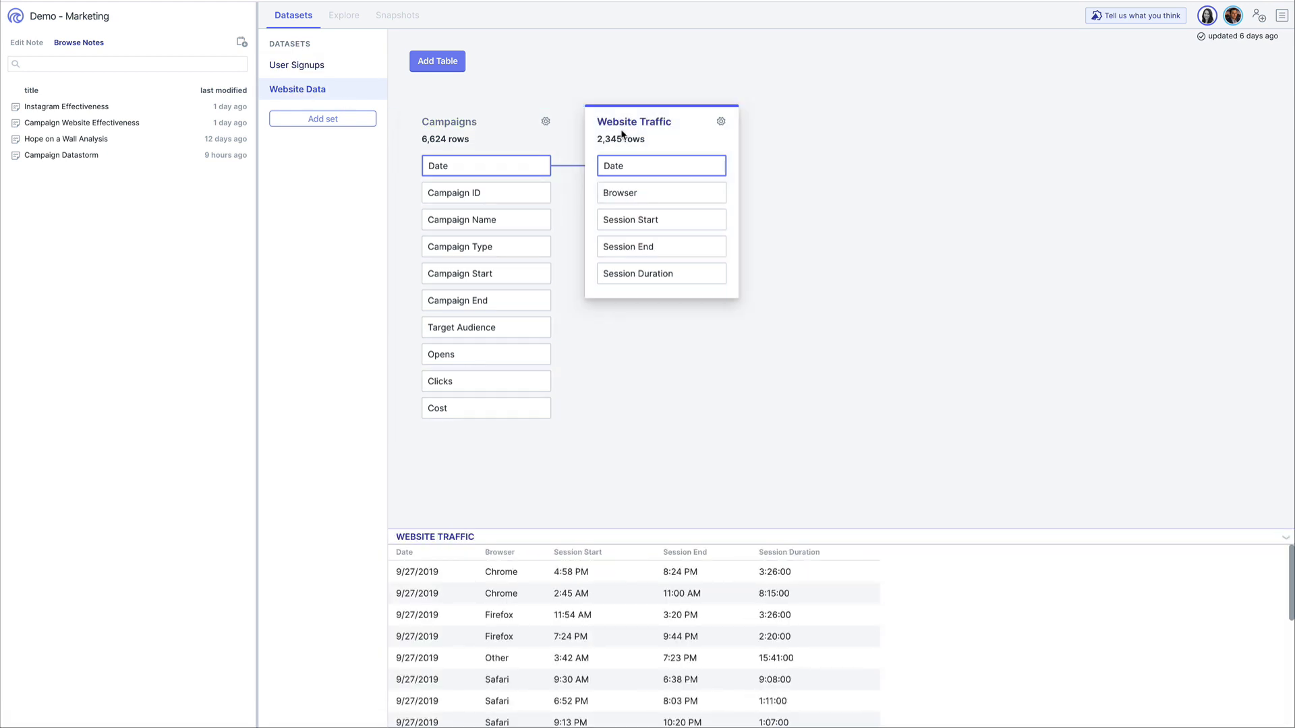
{"action": "left_click", "coordinate": [306, 121]}
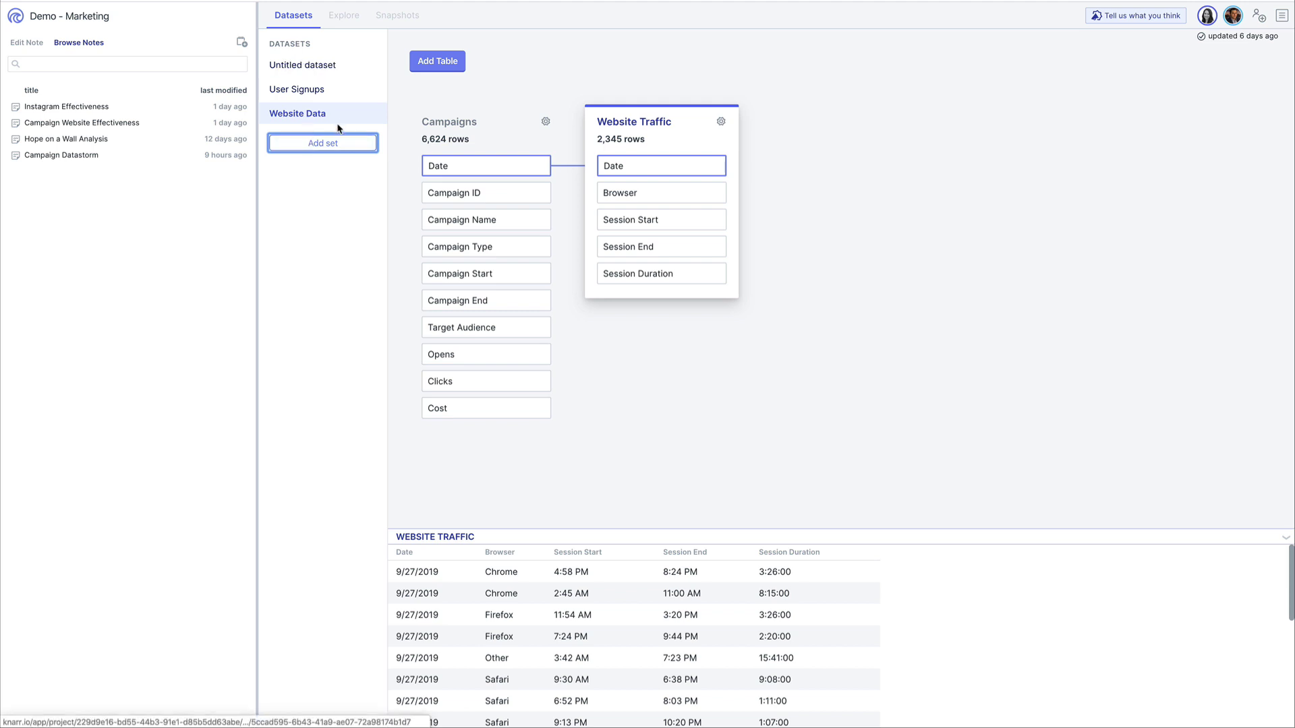
Step: Abandon adding a table, delete the Untitled dataset, then view User Signups and Website Data tables
{"action": "left_click", "coordinate": [335, 70]}
{"action": "left_click", "coordinate": [443, 69]}
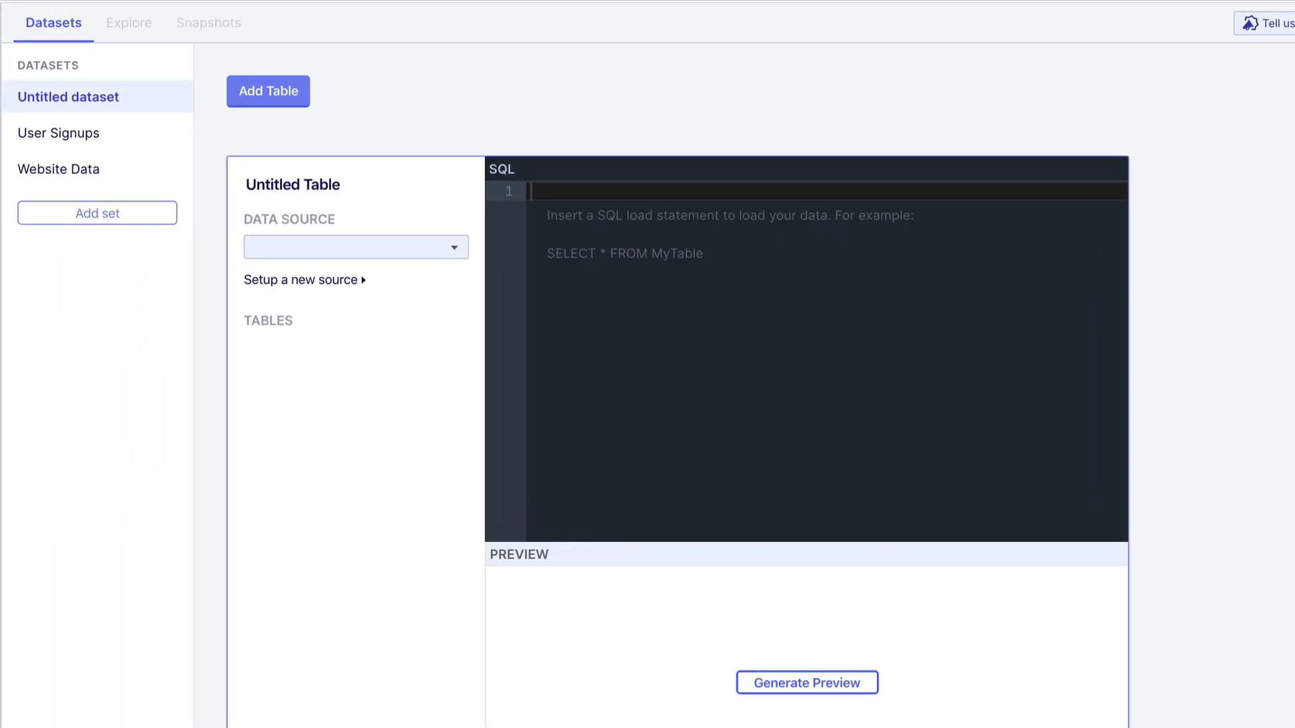
{"action": "key", "text": "Escape"}
{"action": "right_click", "coordinate": [94, 102]}
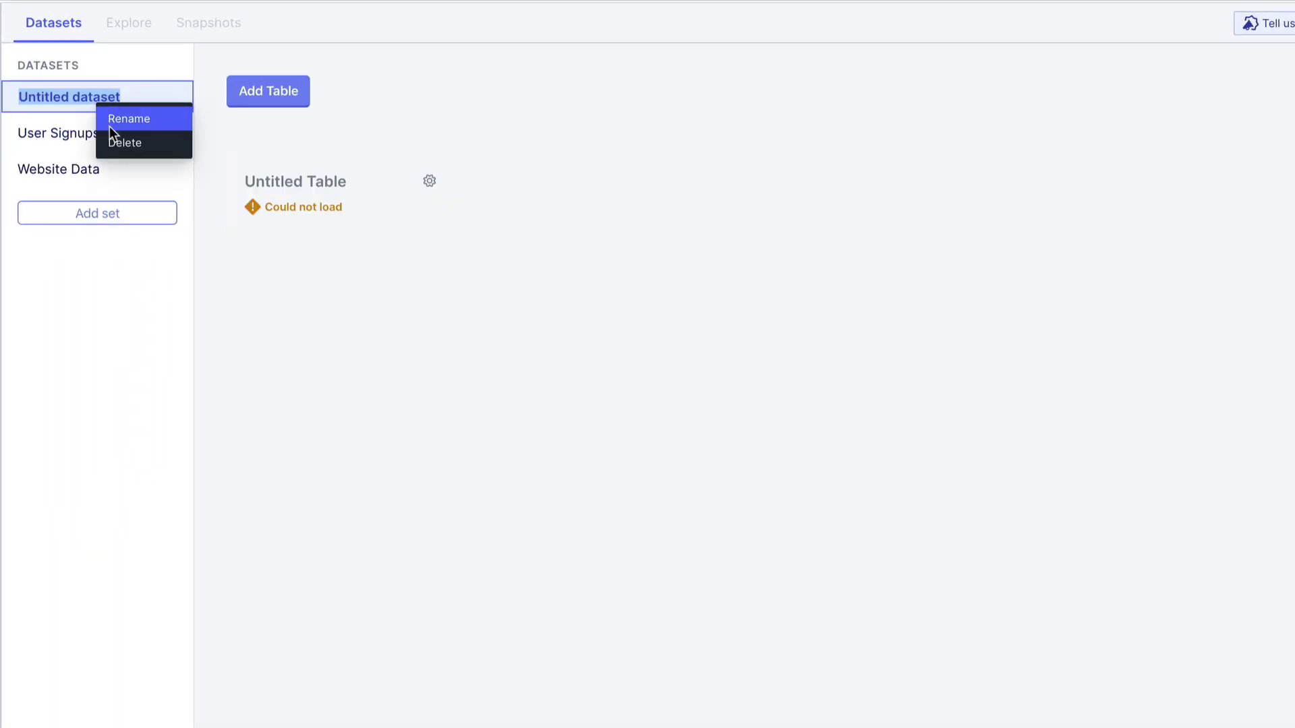
{"action": "left_click", "coordinate": [116, 138]}
{"action": "left_click", "coordinate": [106, 99]}
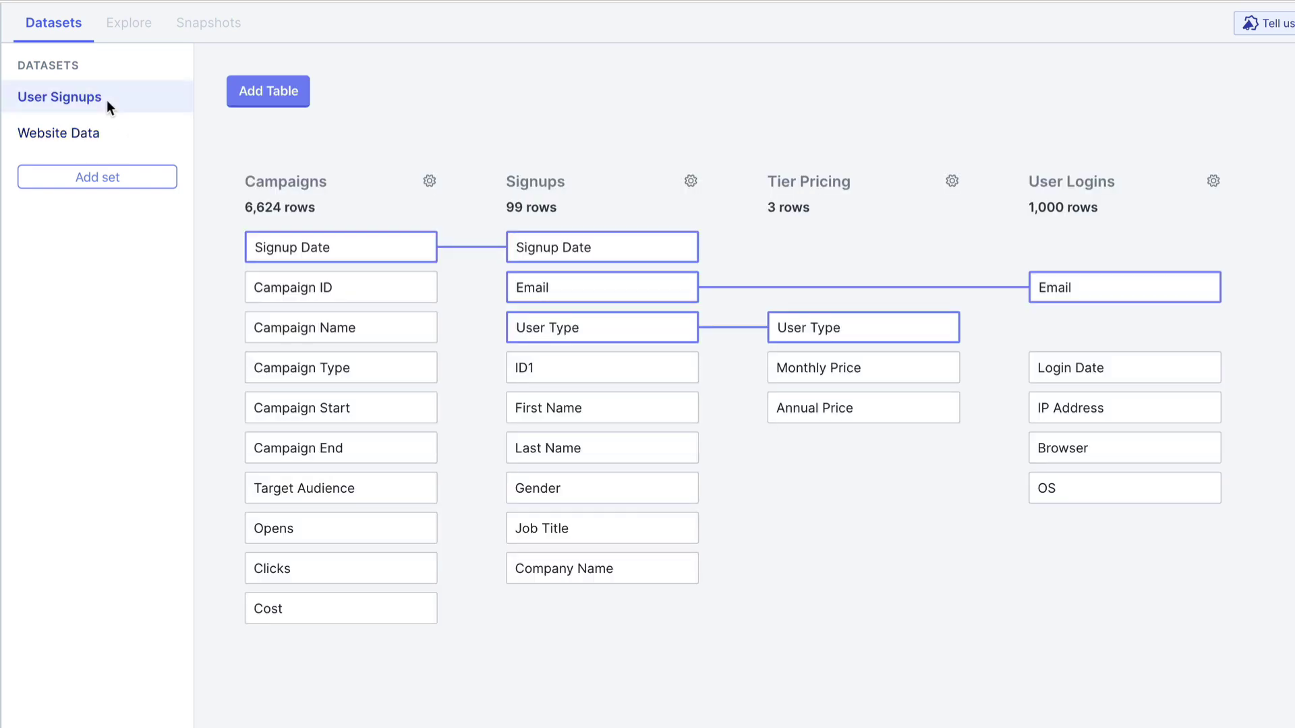
{"action": "left_click", "coordinate": [110, 141]}
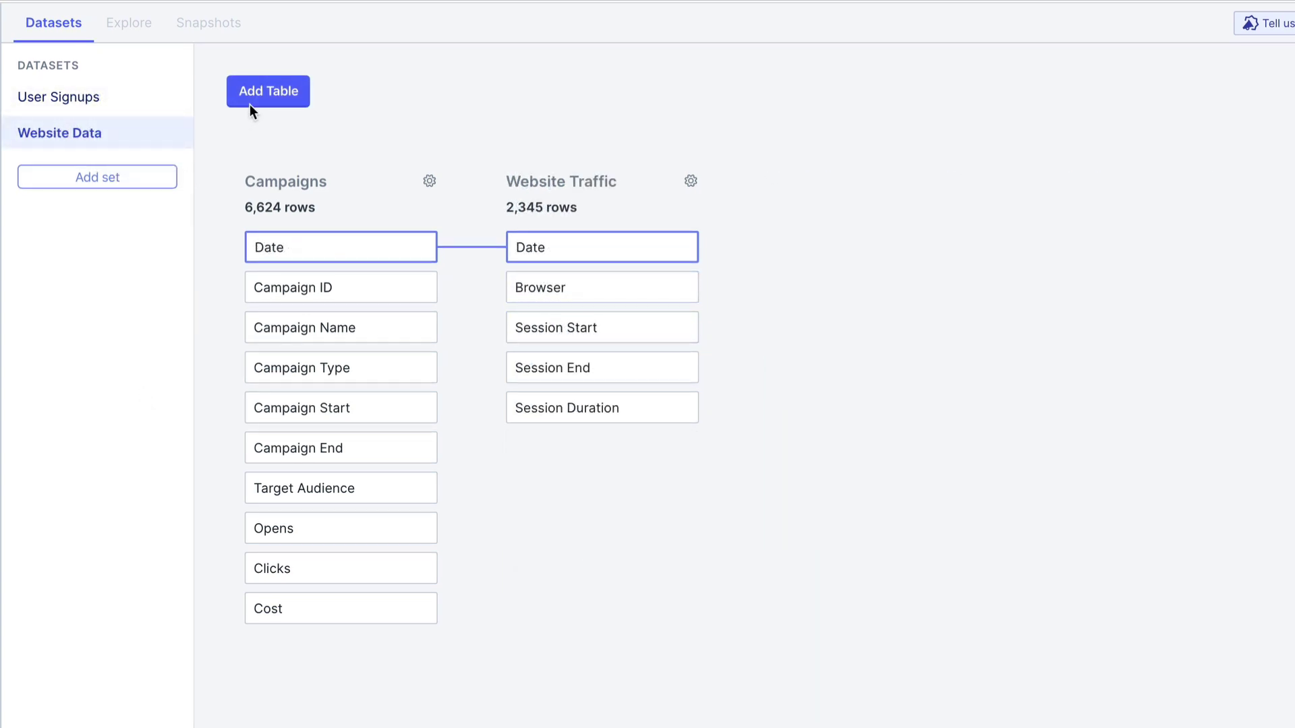
Step: Inspect the Date, Signup Date, Email and User Type joins, then add a table to User Signups
{"action": "left_click", "coordinate": [301, 245]}
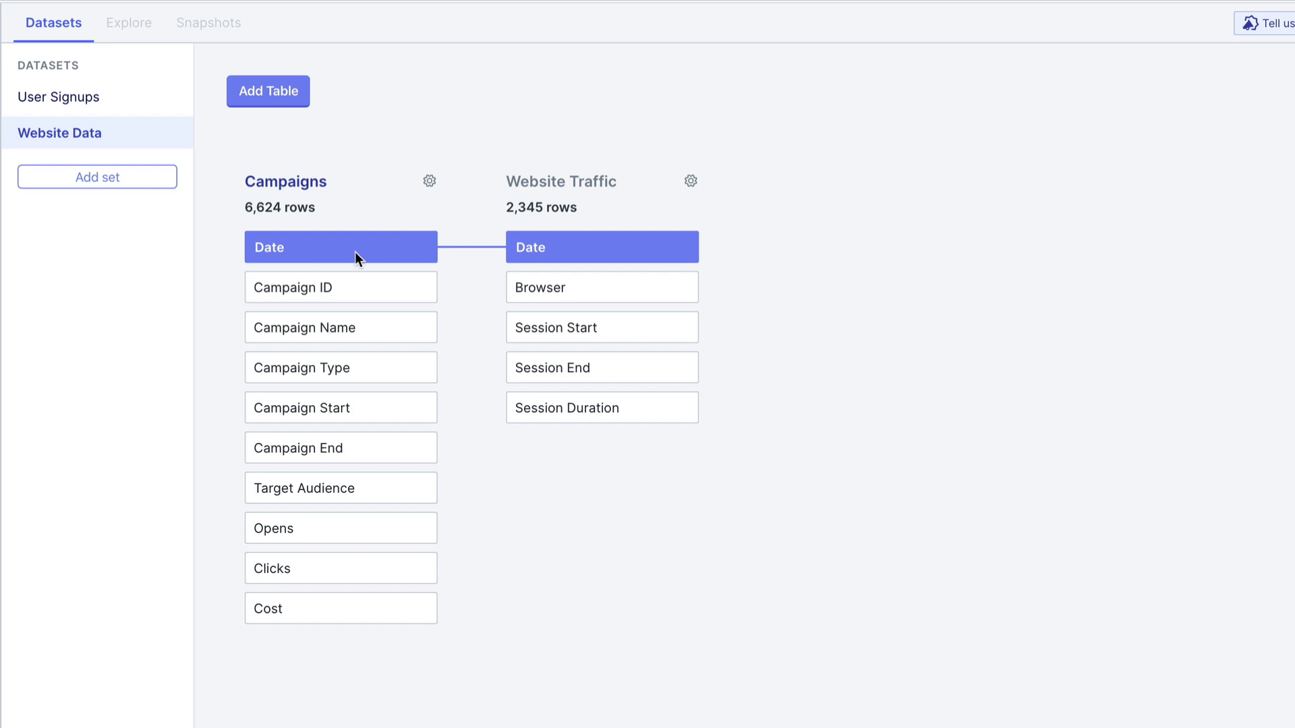
{"action": "left_click", "coordinate": [111, 98]}
{"action": "left_click", "coordinate": [290, 246]}
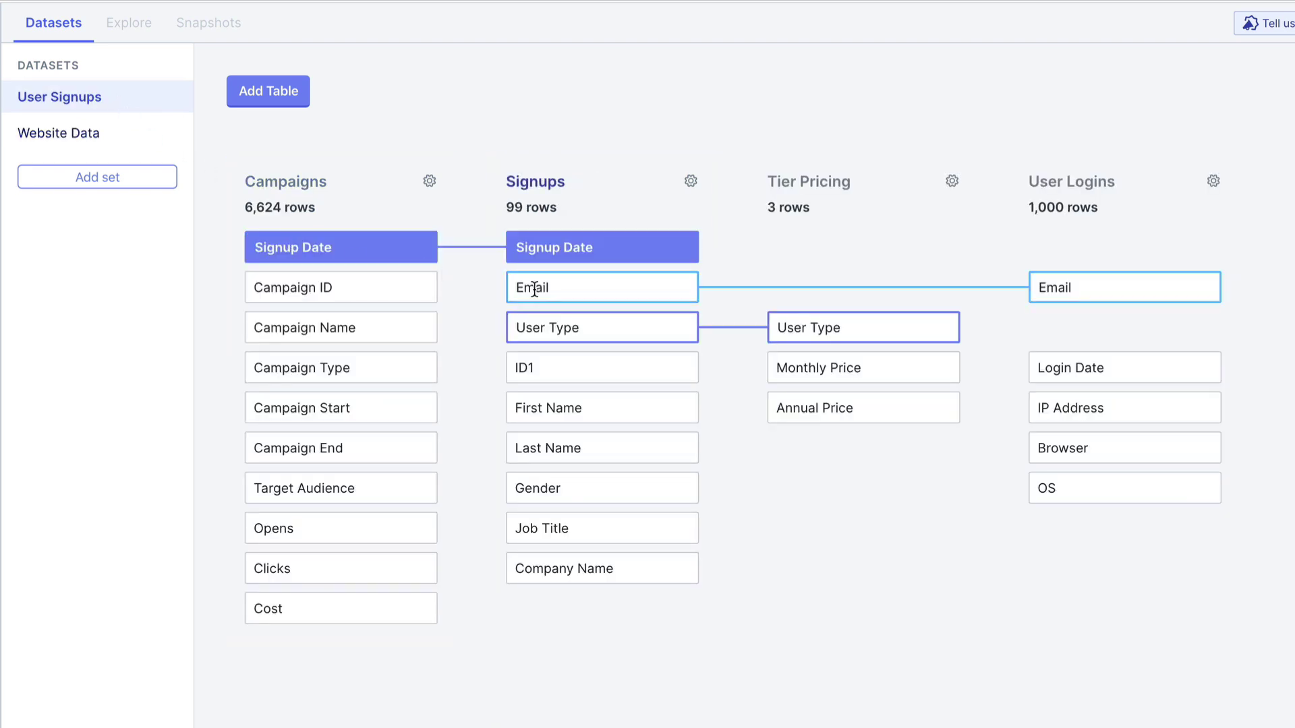
{"action": "left_click", "coordinate": [567, 294]}
{"action": "left_click", "coordinate": [571, 325]}
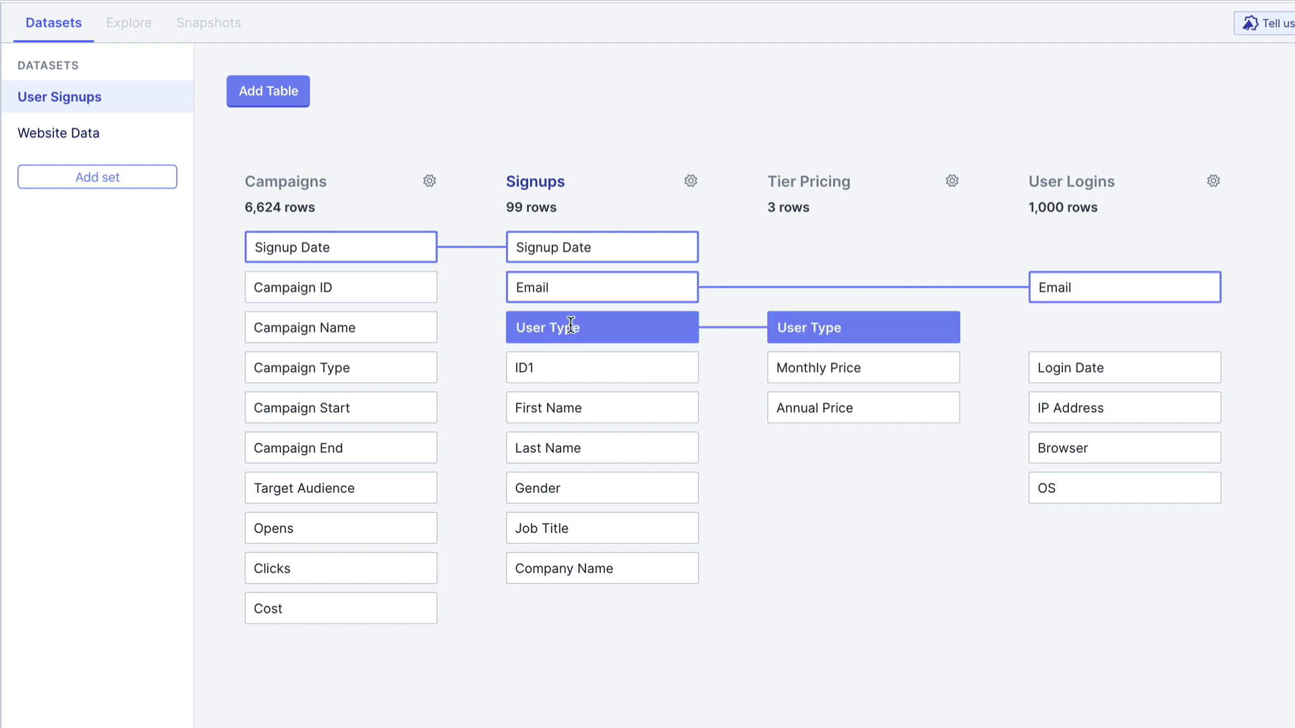
{"action": "left_click", "coordinate": [263, 99]}
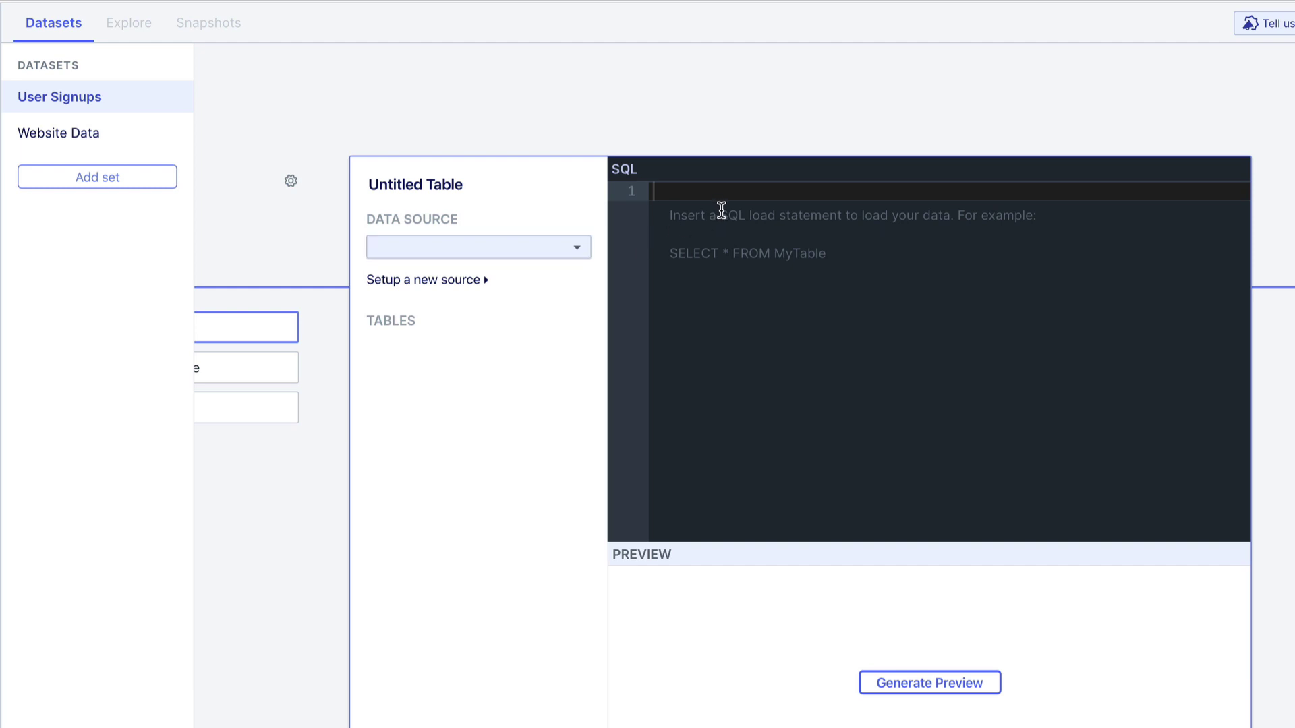
Step: Enter 'SELECT * FROM tables.' in the new table's SQL editor
{"action": "type", "text": "SELECT * "}
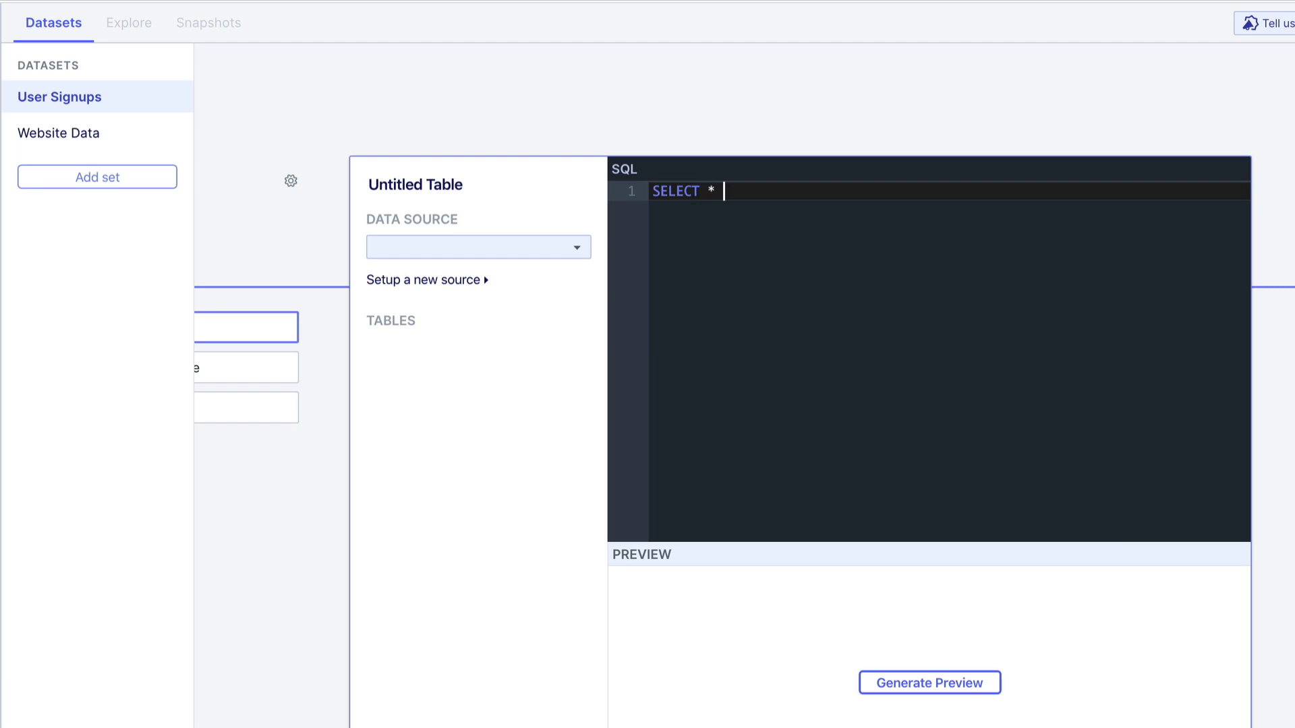
{"action": "type", "text": "FROM tables."}
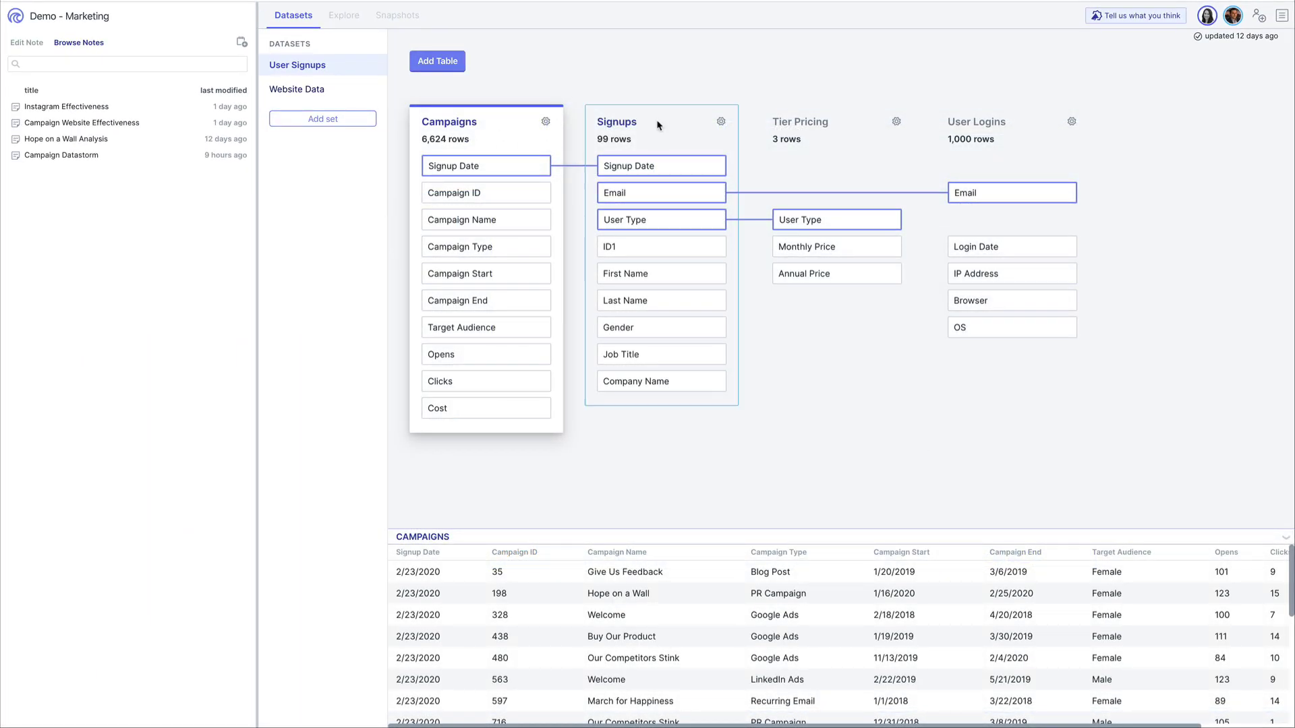
Step: Preview the Signups and Tier Pricing rows and review the Project Access list
{"action": "left_click", "coordinate": [659, 125]}
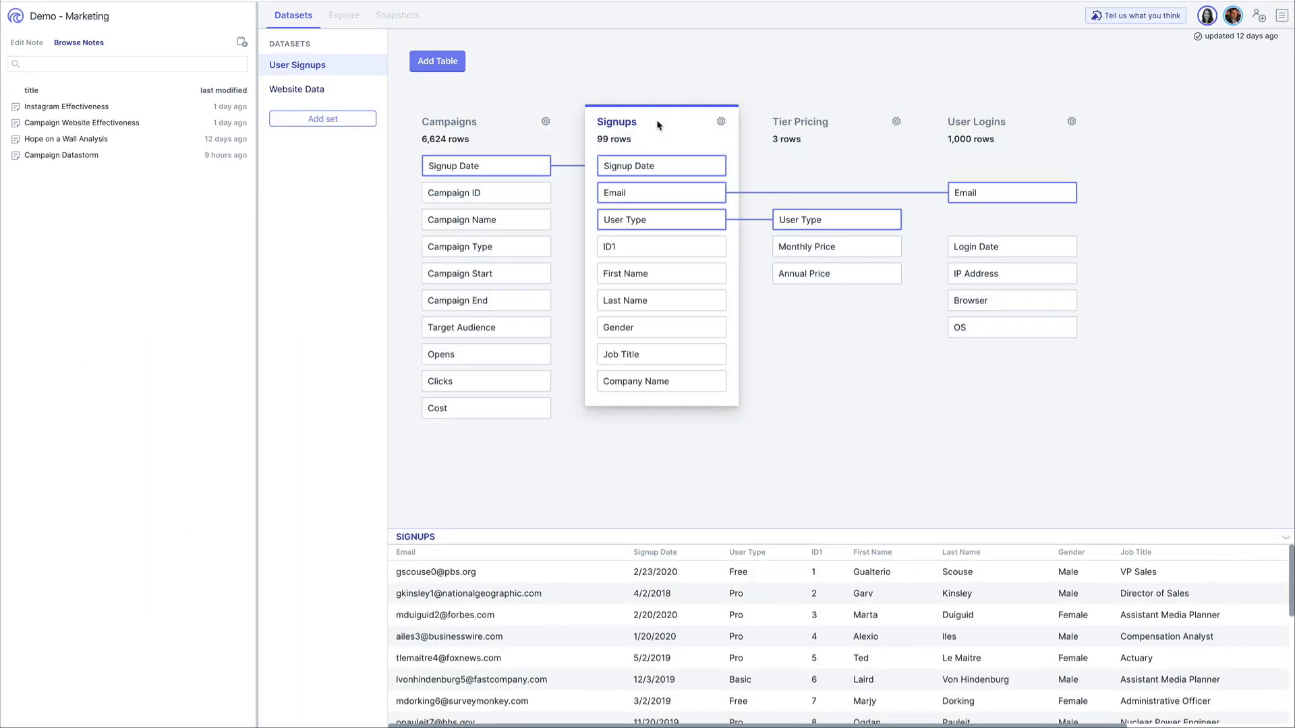
{"action": "left_click", "coordinate": [788, 126]}
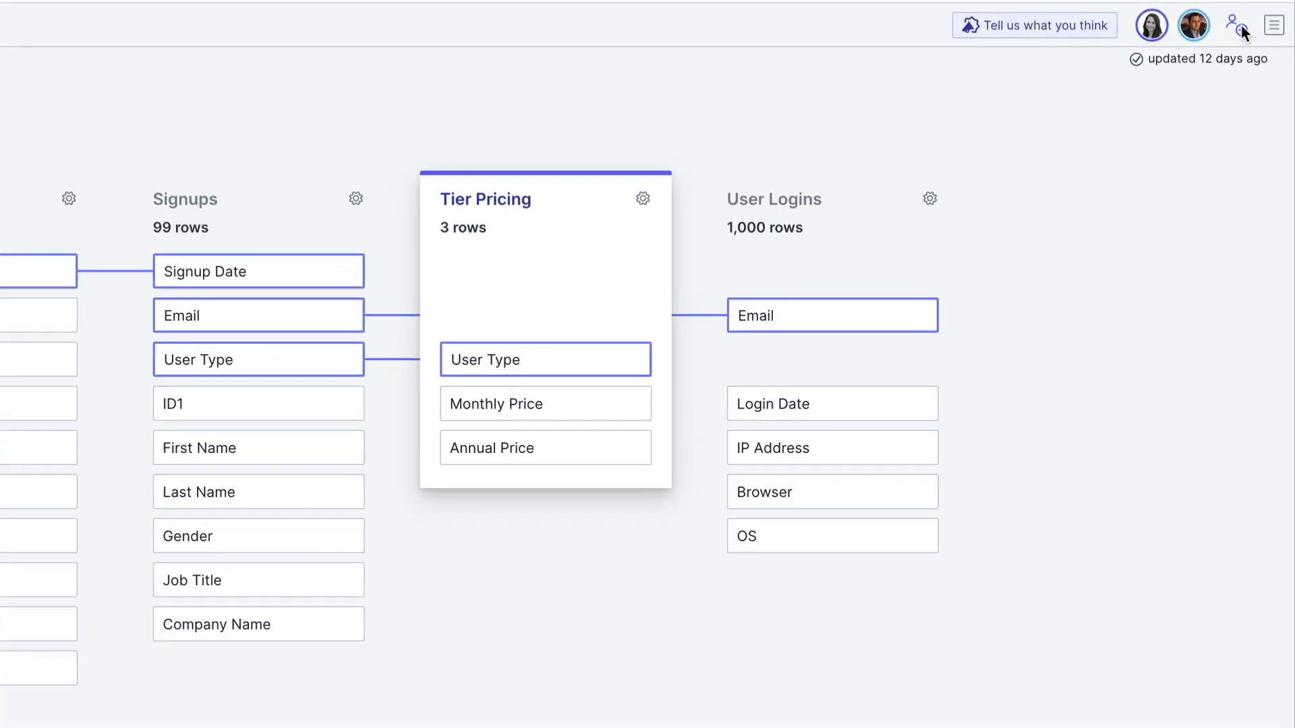
{"action": "left_click", "coordinate": [1260, 15]}
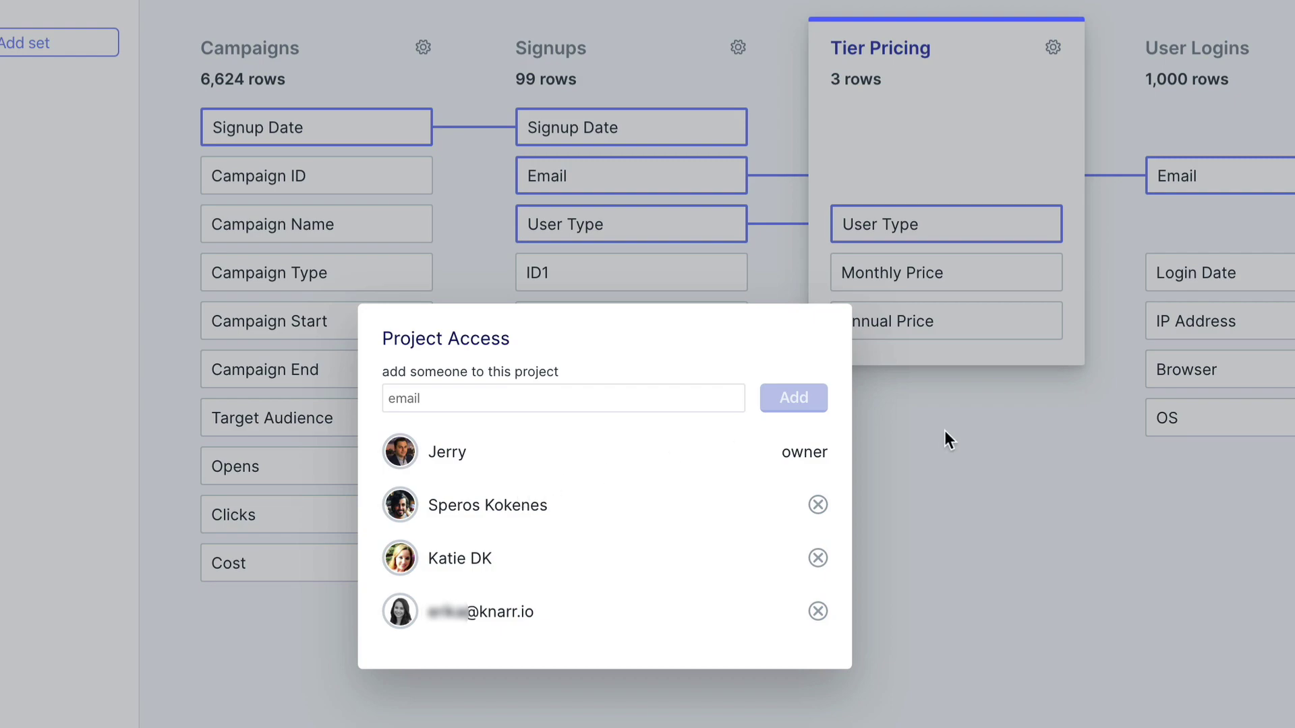
{"action": "left_click", "coordinate": [944, 430]}
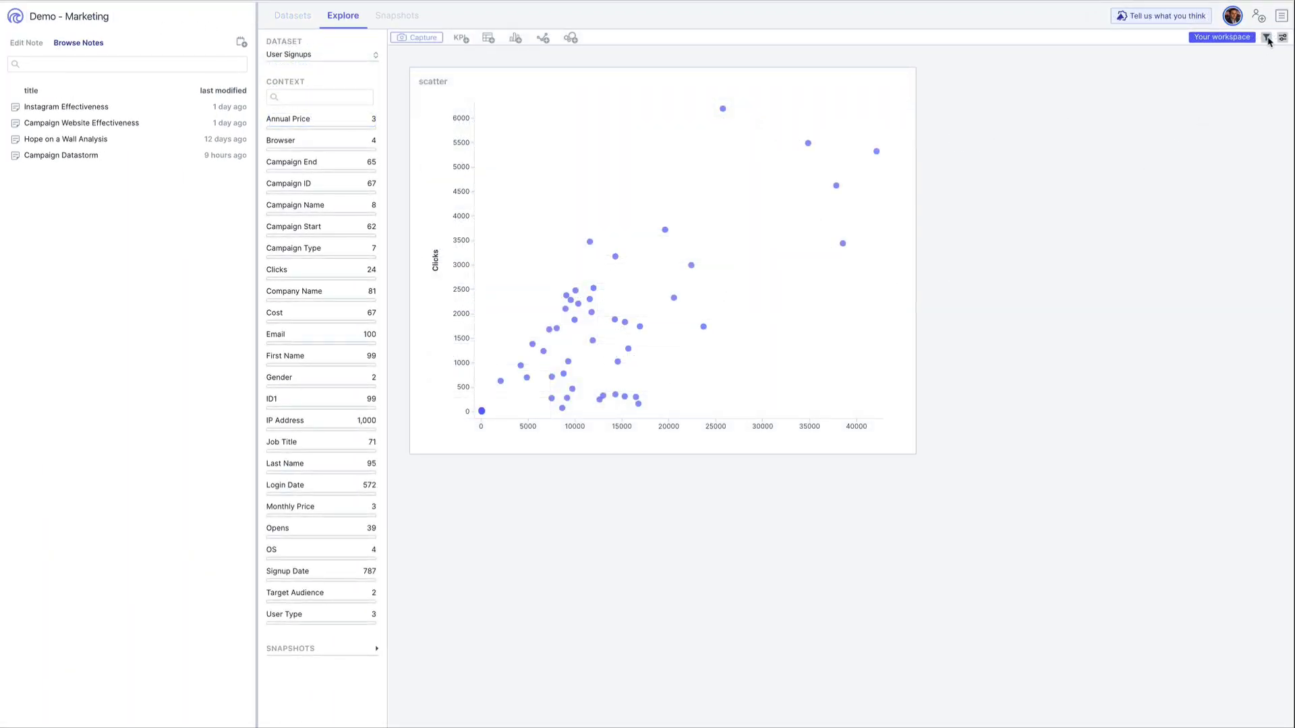
Step: Filter Explore to Buy Our Product, Give Us Feedback, Hope on a Wall, then view Website Data
{"action": "left_click", "coordinate": [1267, 39]}
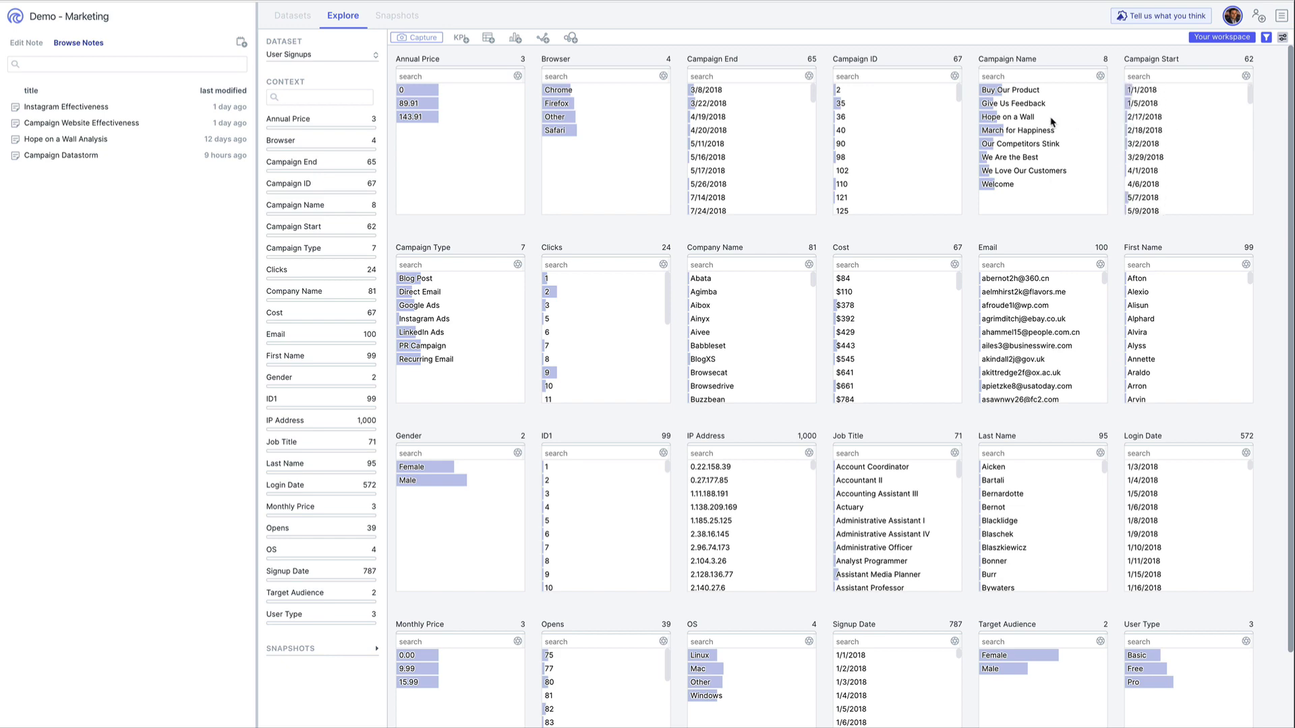
{"action": "left_click_drag", "start_coordinate": [1025, 90], "coordinate": [1028, 116]}
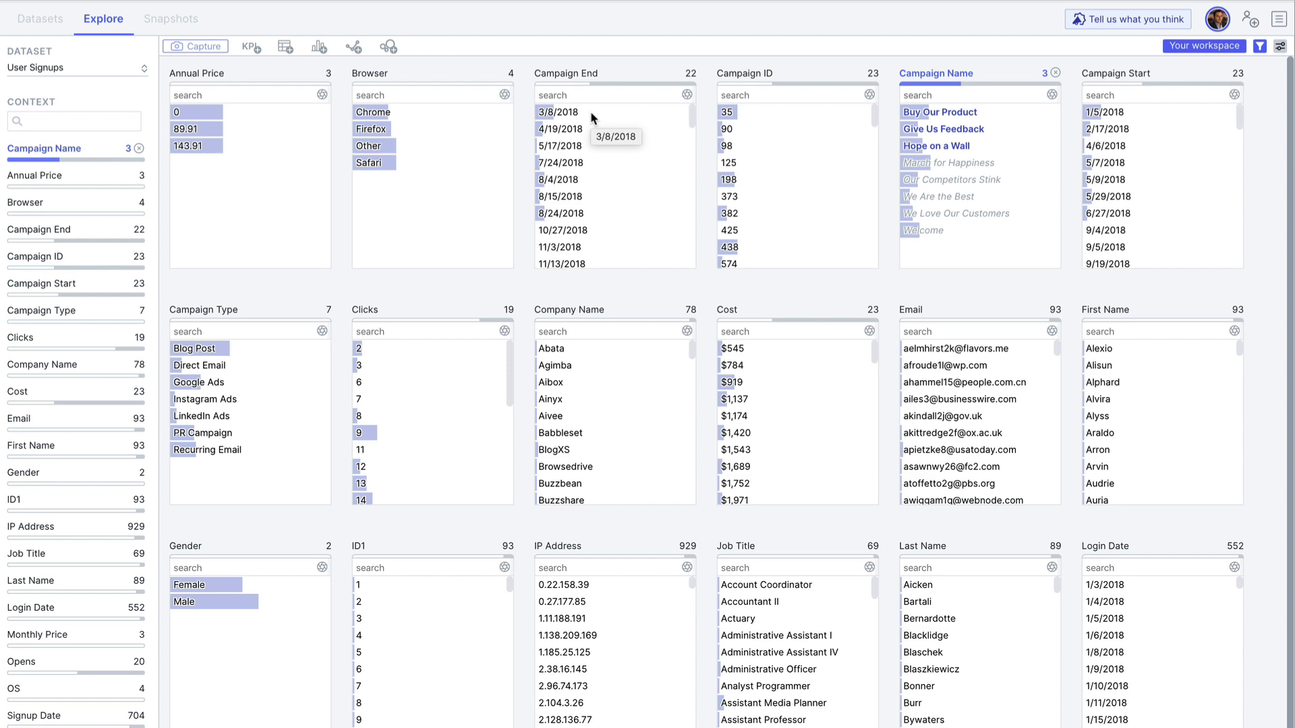
{"action": "left_click", "coordinate": [95, 68]}
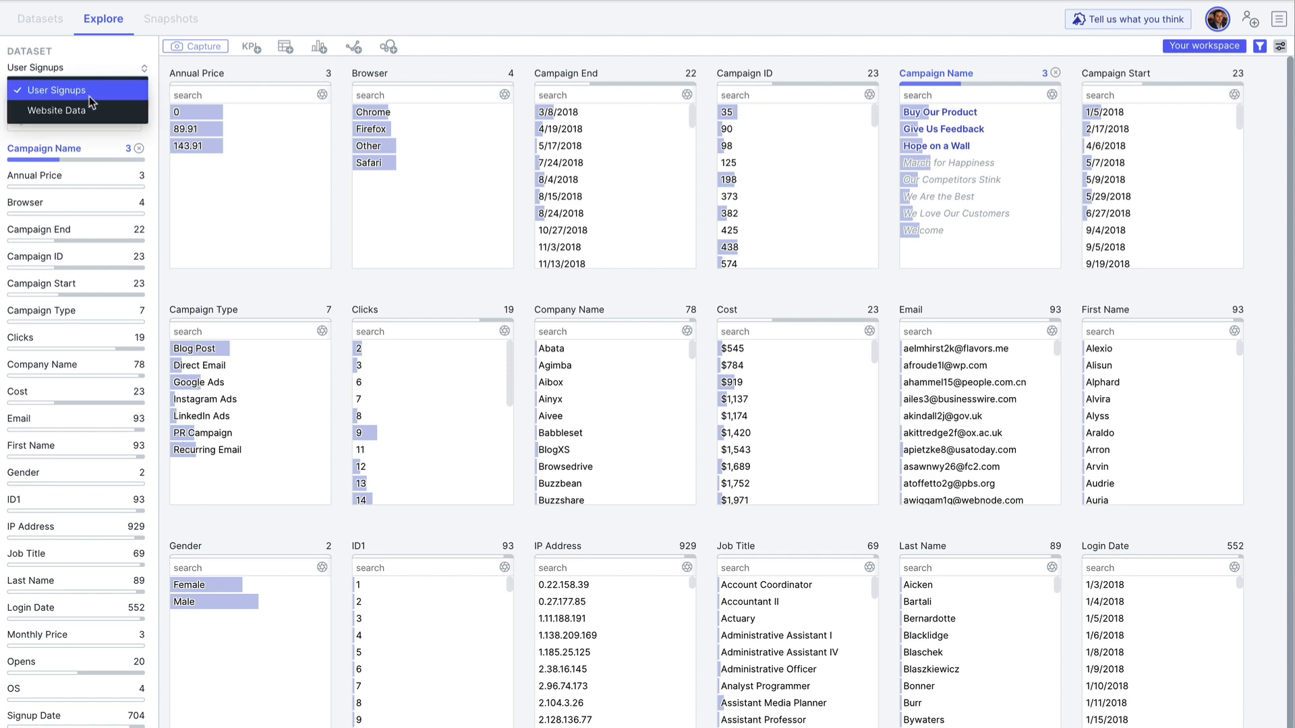
{"action": "left_click", "coordinate": [84, 111]}
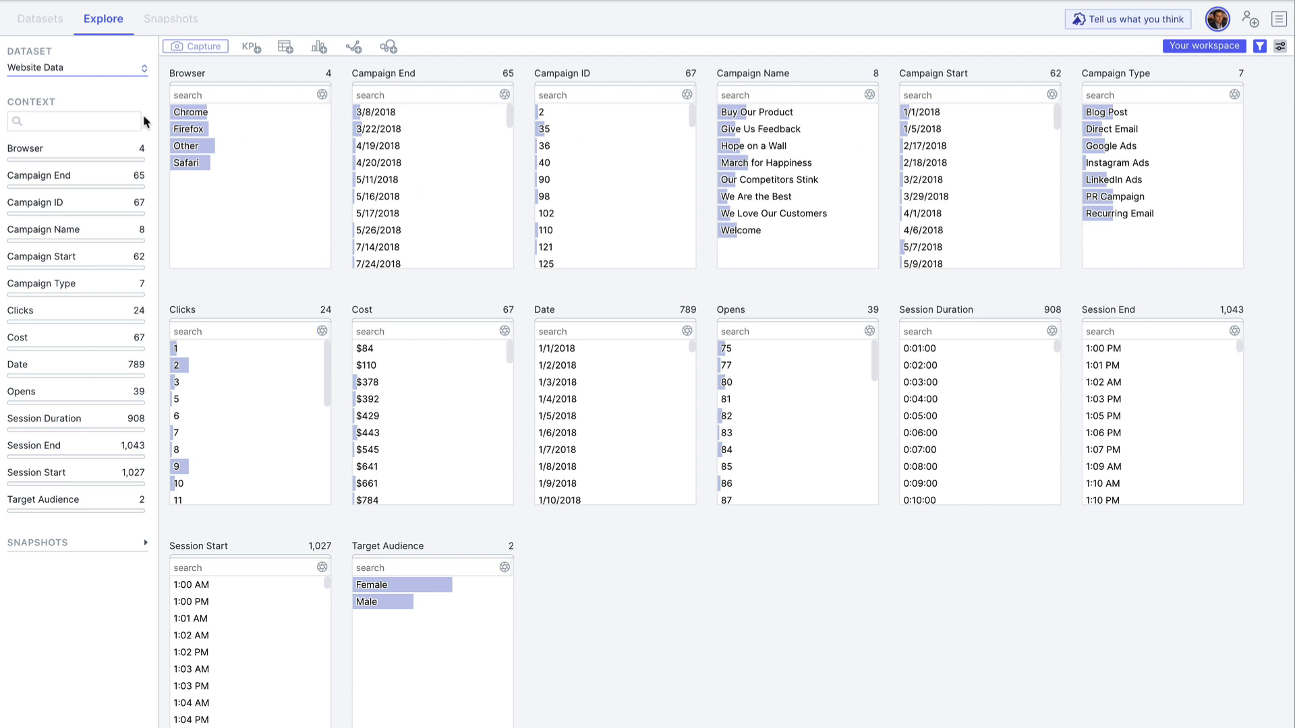
Step: Switch back to the User Signups dataset and clear the Campaign Name filter
{"action": "left_click", "coordinate": [51, 74]}
{"action": "left_click", "coordinate": [50, 90]}
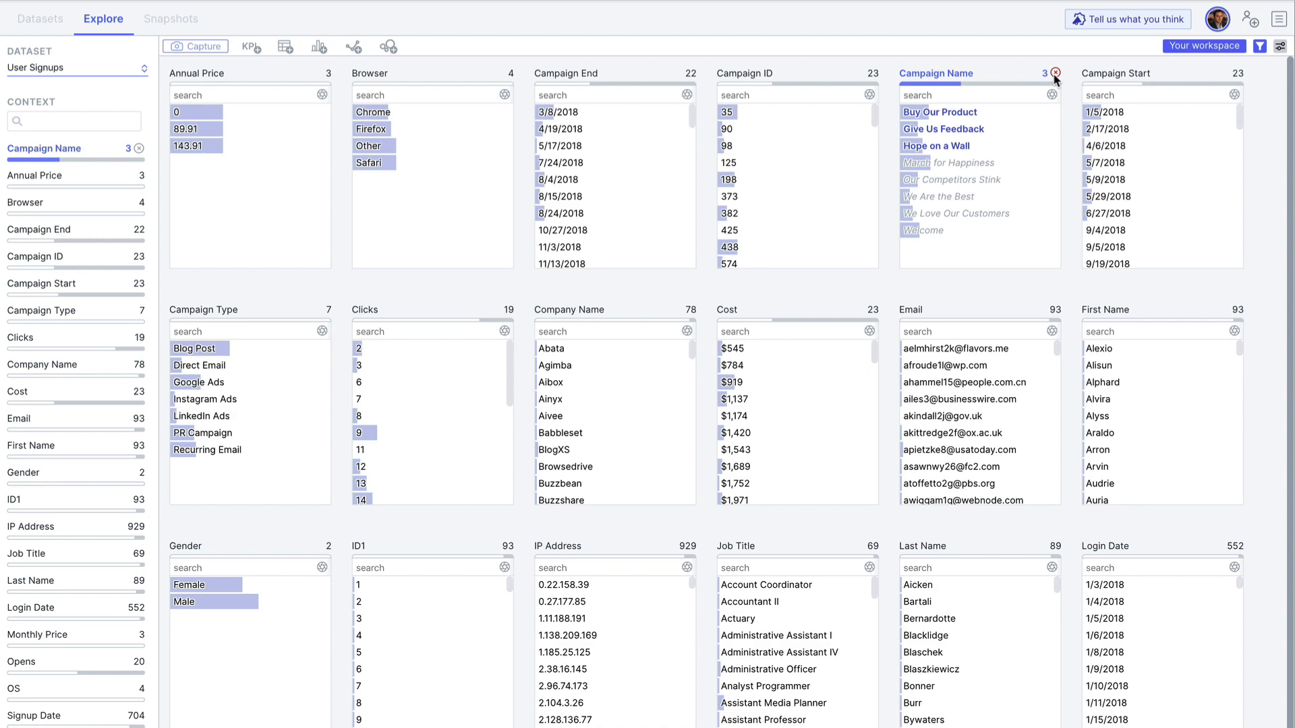
{"action": "left_click", "coordinate": [1056, 72]}
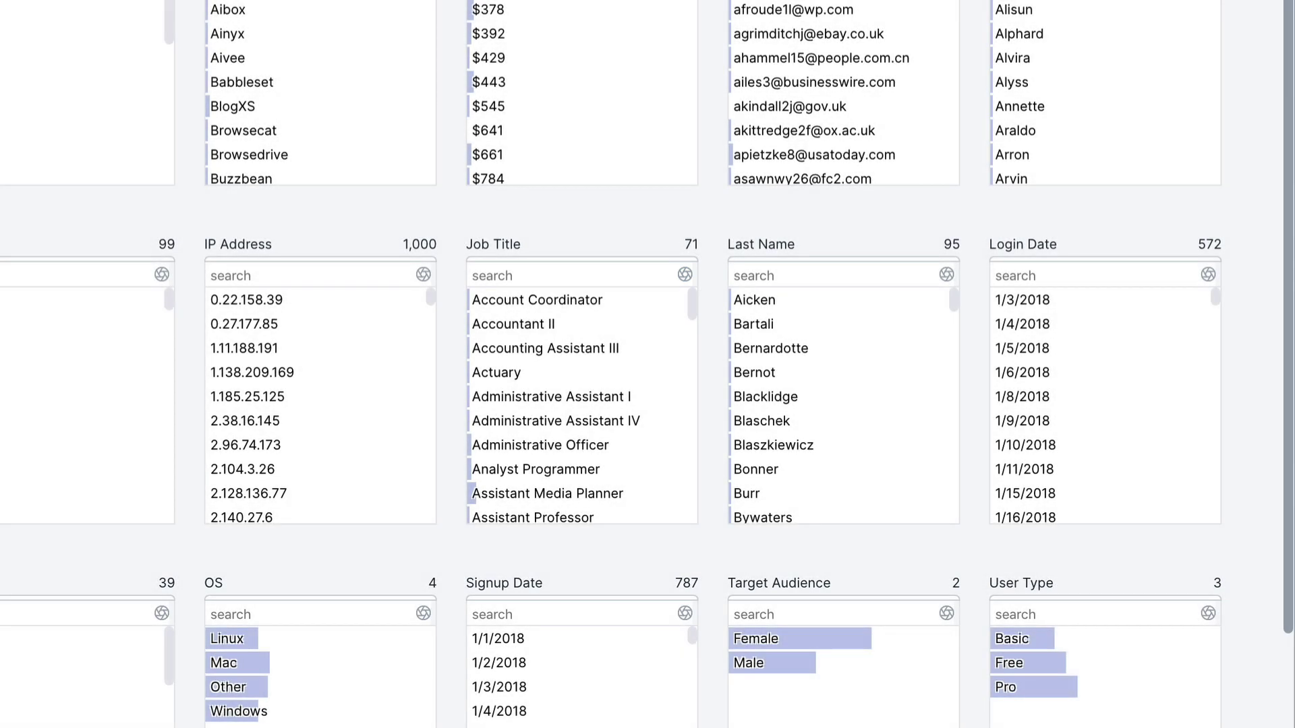
Step: Add a Job Title association lens matching Campaign Type 'instagram*'
{"action": "left_click", "coordinate": [686, 273]}
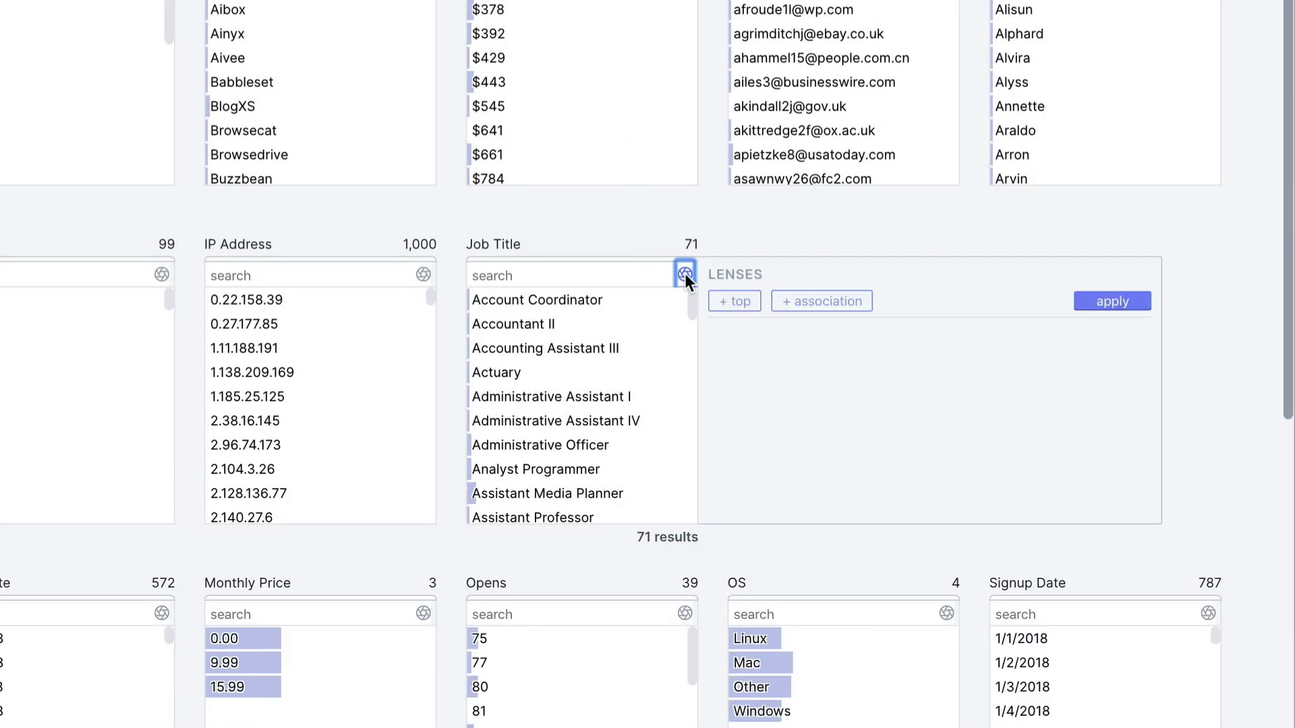
{"action": "left_click", "coordinate": [779, 295]}
{"action": "left_click", "coordinate": [797, 352]}
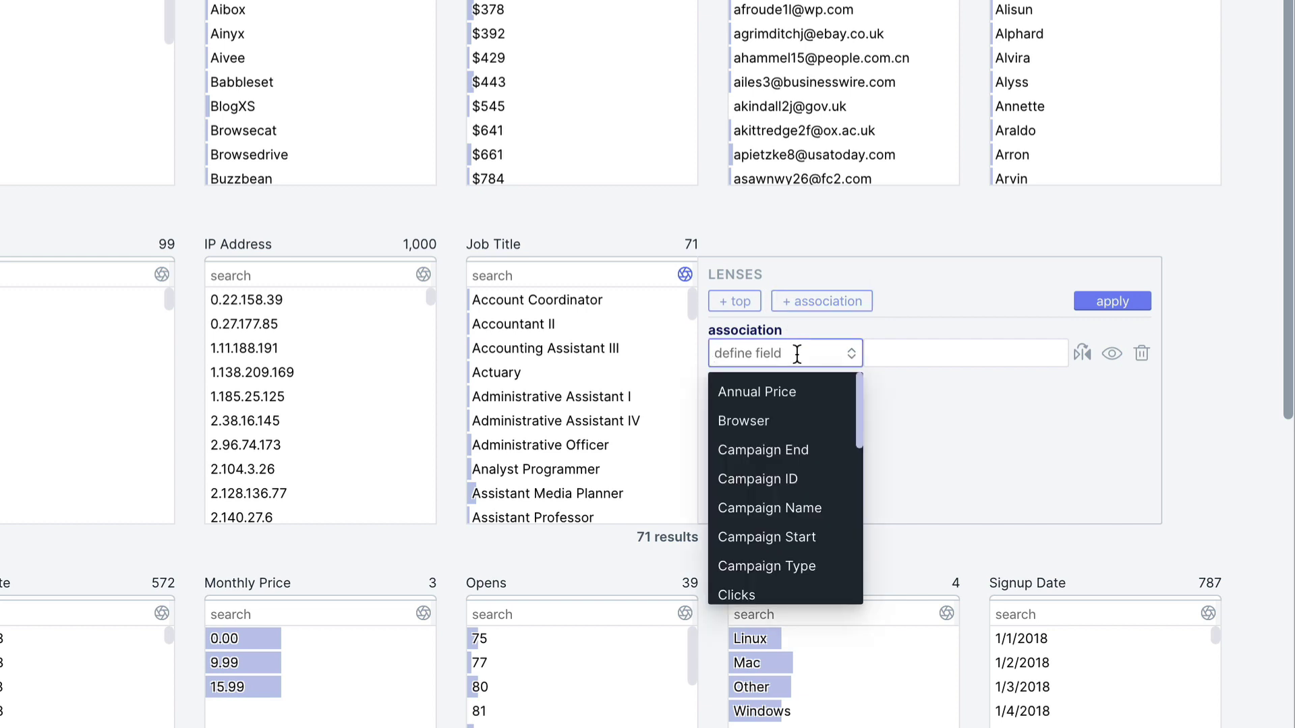
{"action": "left_click", "coordinate": [766, 566]}
{"action": "left_click", "coordinate": [954, 355]}
{"action": "type", "text": "instagram*"}
Step: Add a second Job Title lens as a nonassociation with Campaign Type 'google*'
{"action": "left_click", "coordinate": [821, 301]}
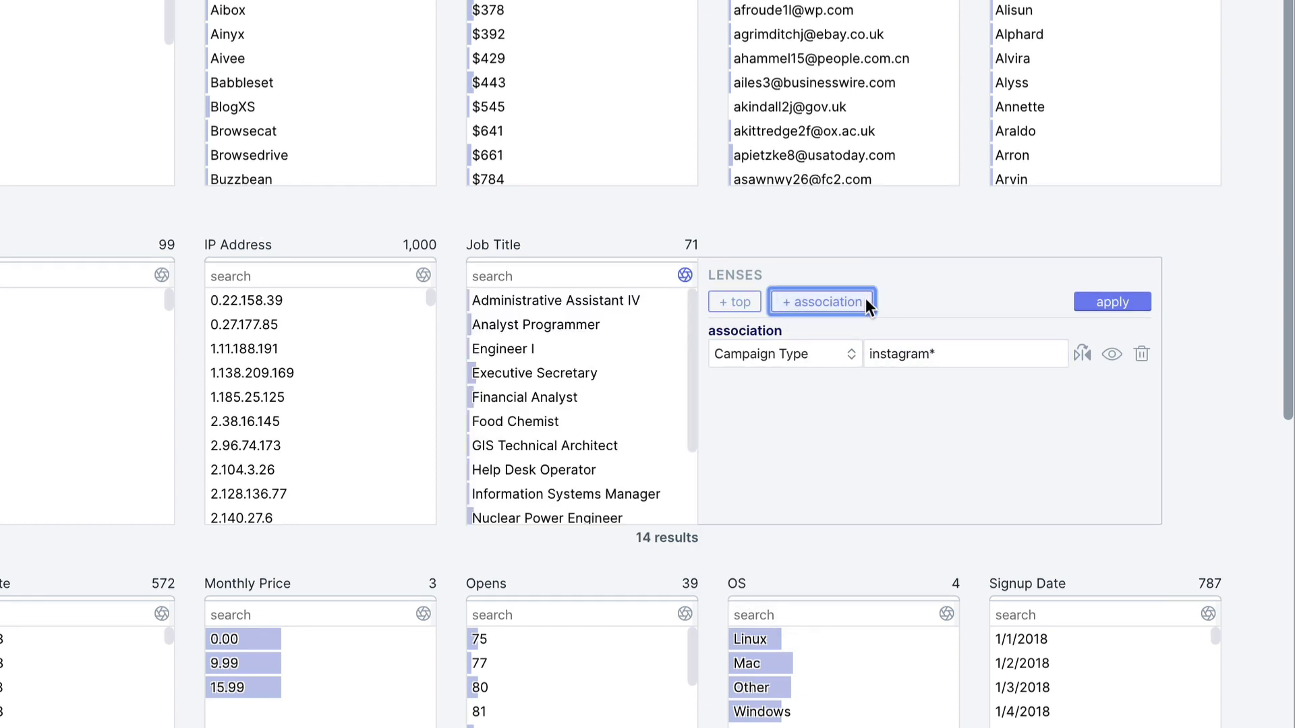
{"action": "left_click", "coordinate": [783, 404]}
{"action": "left_click", "coordinate": [769, 618]}
{"action": "left_click", "coordinate": [944, 407]}
{"action": "type", "text": "google*"}
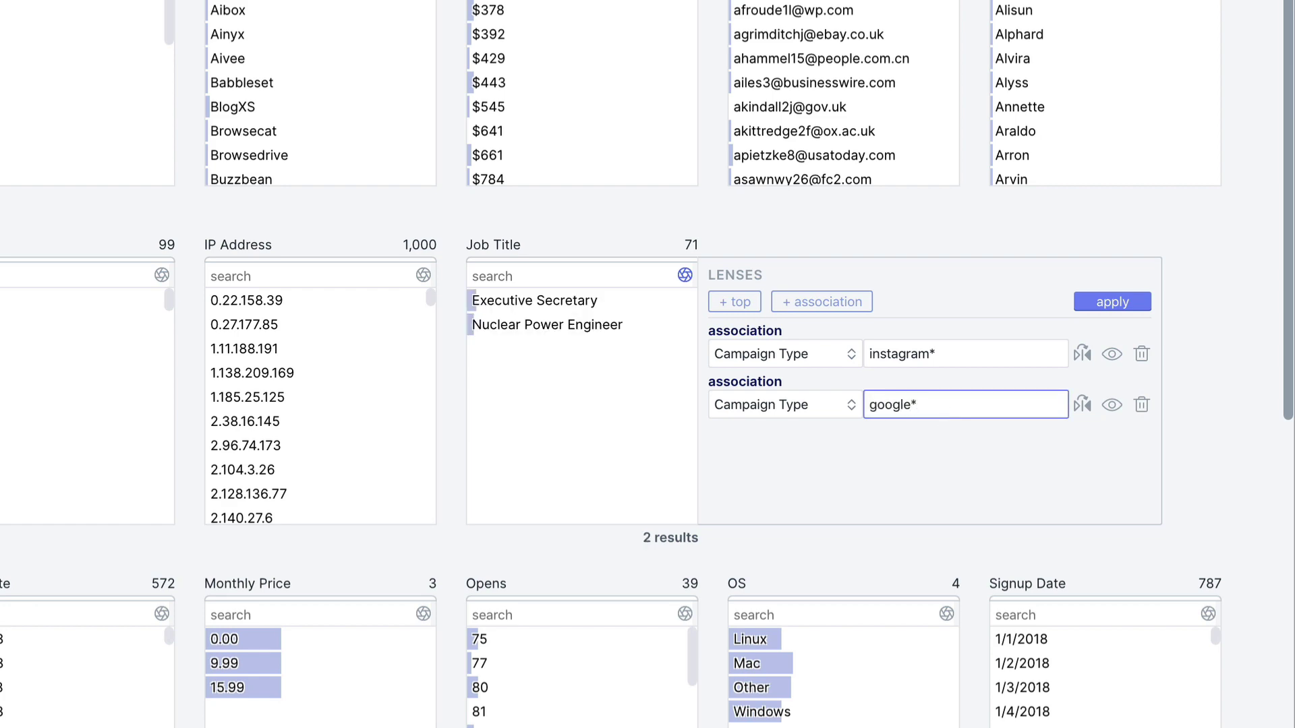
{"action": "left_click", "coordinate": [1082, 406]}
Step: Apply a top 5 Campaign ID lens by sum(Clicks) per Campaign Type, then clear it
{"action": "scroll", "coordinate": [674, 304], "scroll_direction": "up", "scroll_amount": 8}
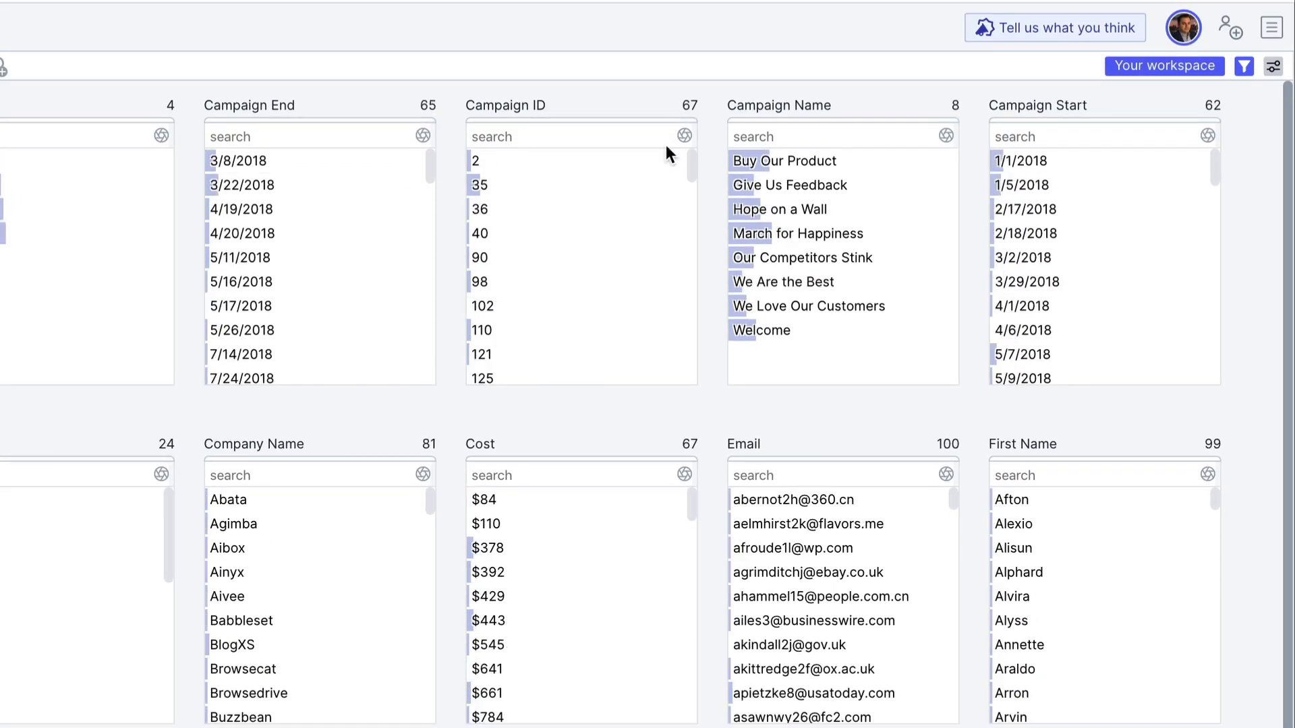
{"action": "left_click", "coordinate": [685, 136]}
{"action": "left_click", "coordinate": [747, 162]}
{"action": "left_click", "coordinate": [807, 203]}
{"action": "type", "text": "su"}
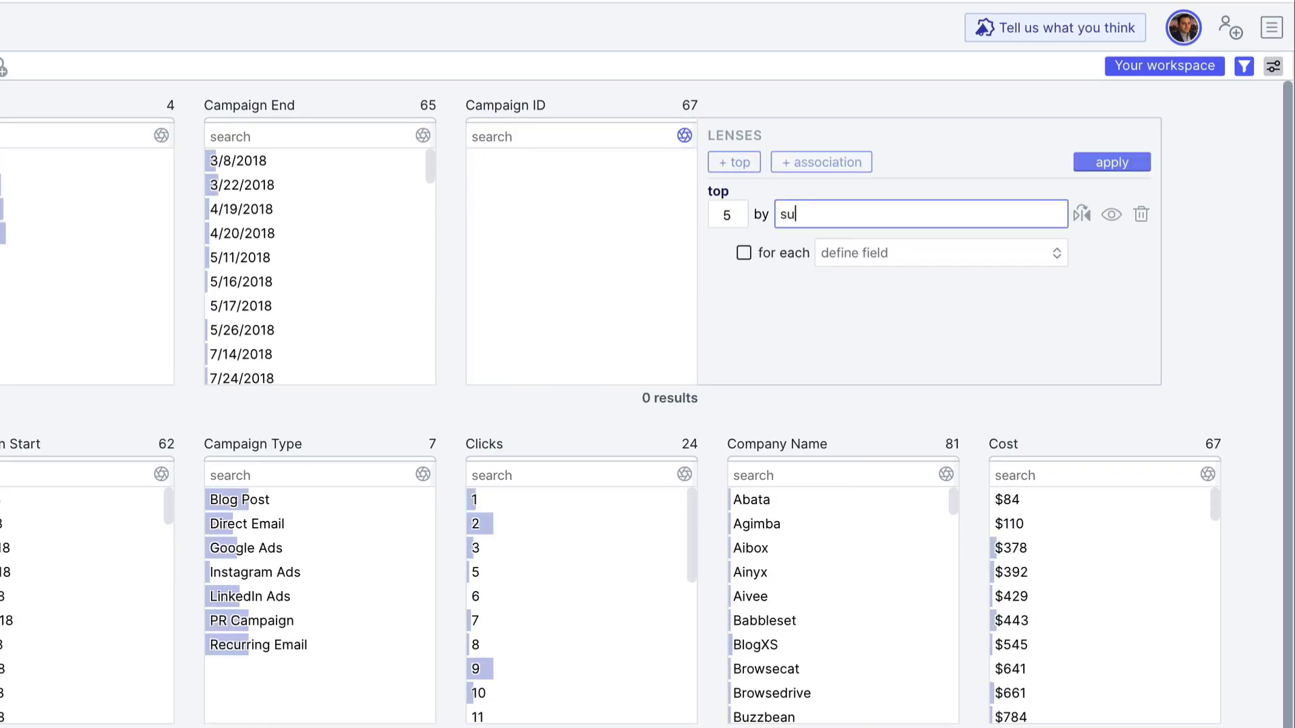
{"action": "type", "text": "m(Clicks)"}
{"action": "left_click", "coordinate": [785, 253]}
{"action": "left_click", "coordinate": [844, 252]}
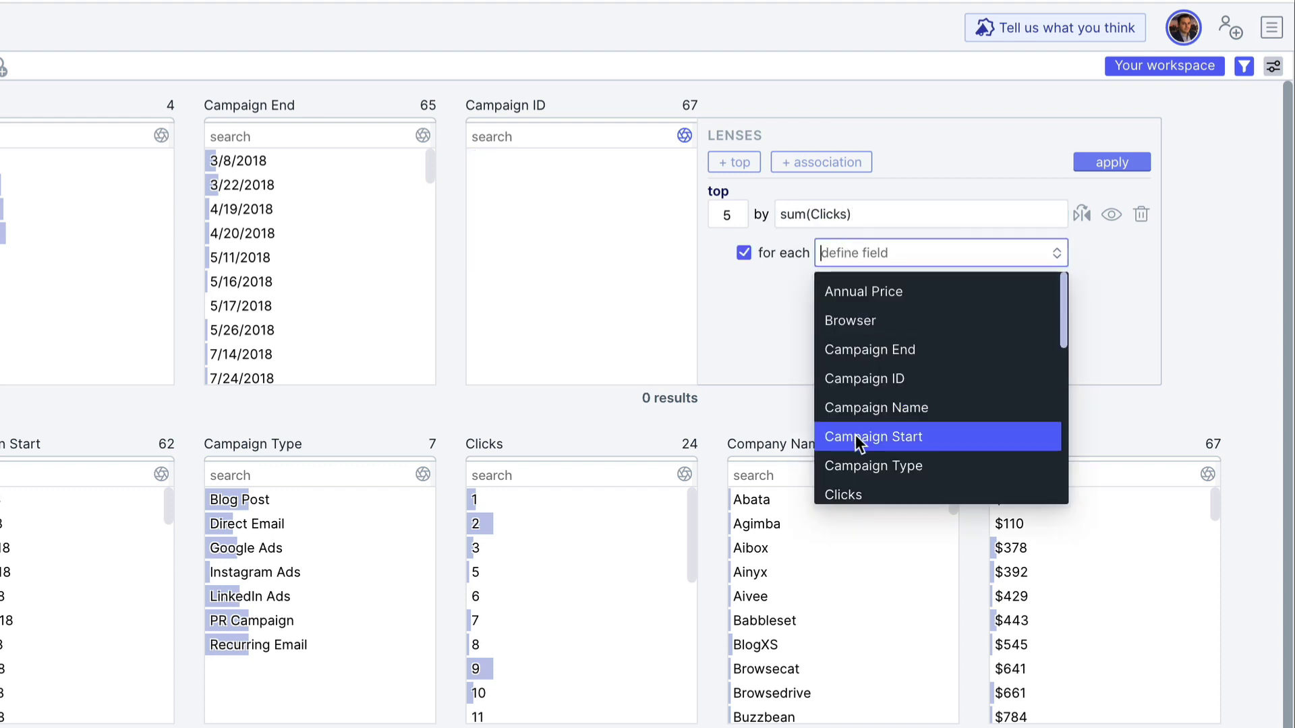
{"action": "left_click", "coordinate": [853, 464]}
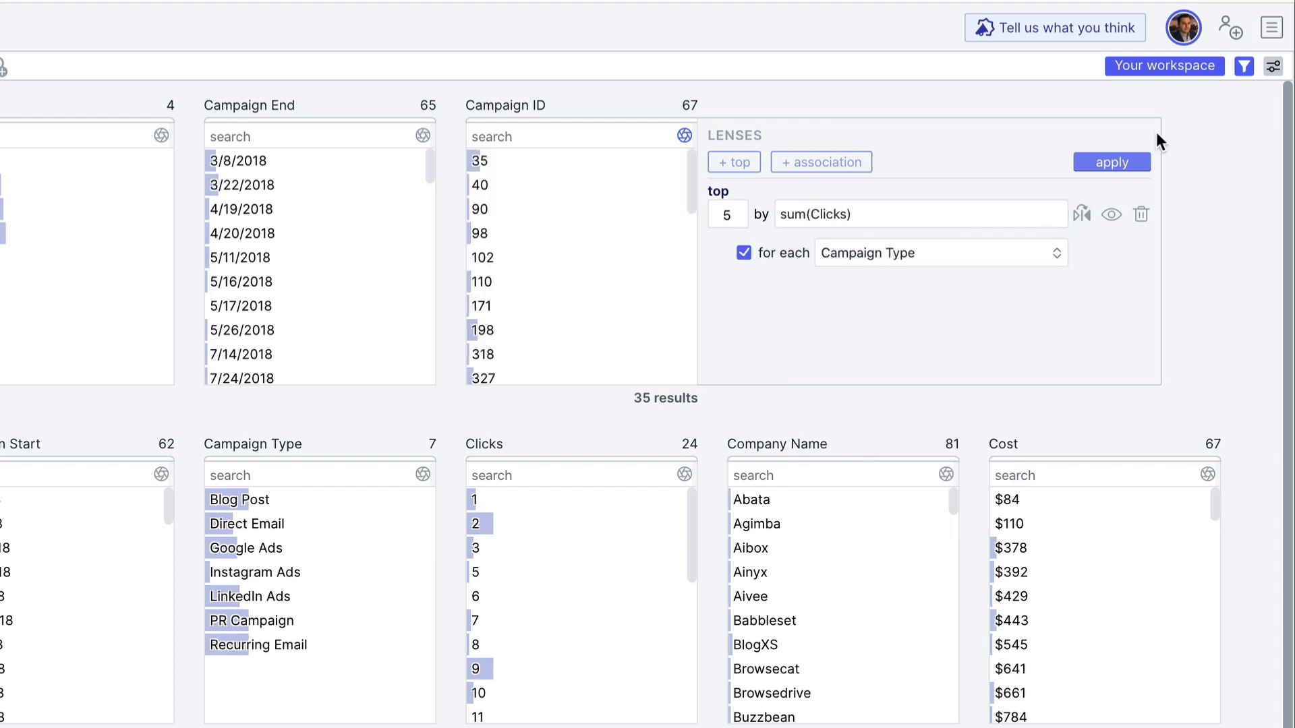
{"action": "left_click", "coordinate": [1123, 167]}
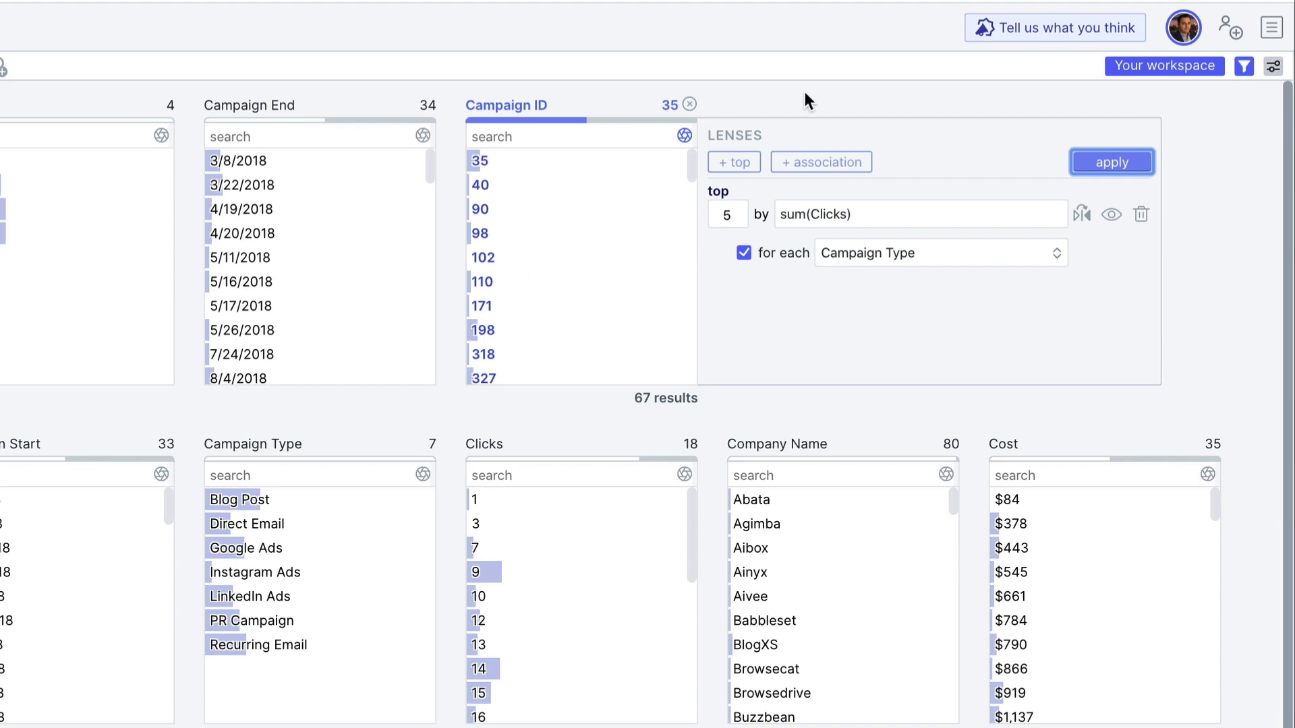
{"action": "left_click", "coordinate": [687, 105]}
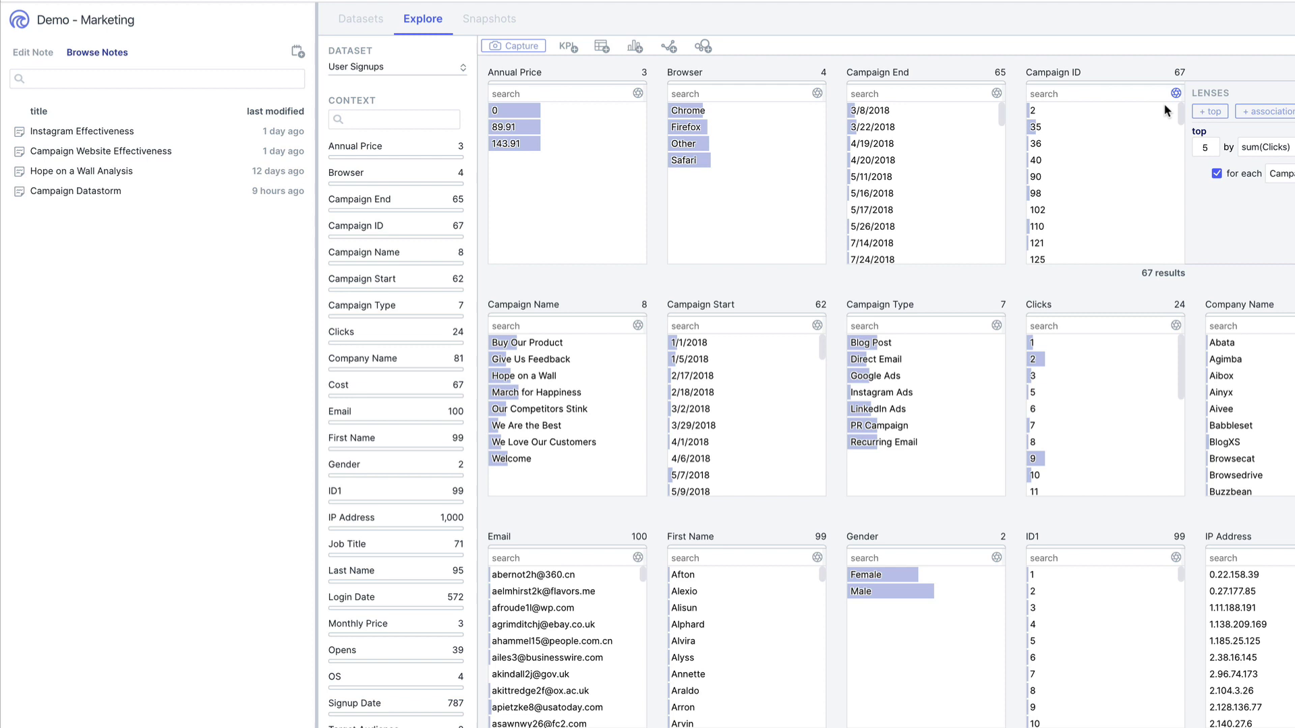
Step: Close the lens options, open the Campaign Website Effectiveness note, and bold its three bullets
{"action": "left_click", "coordinate": [1176, 93]}
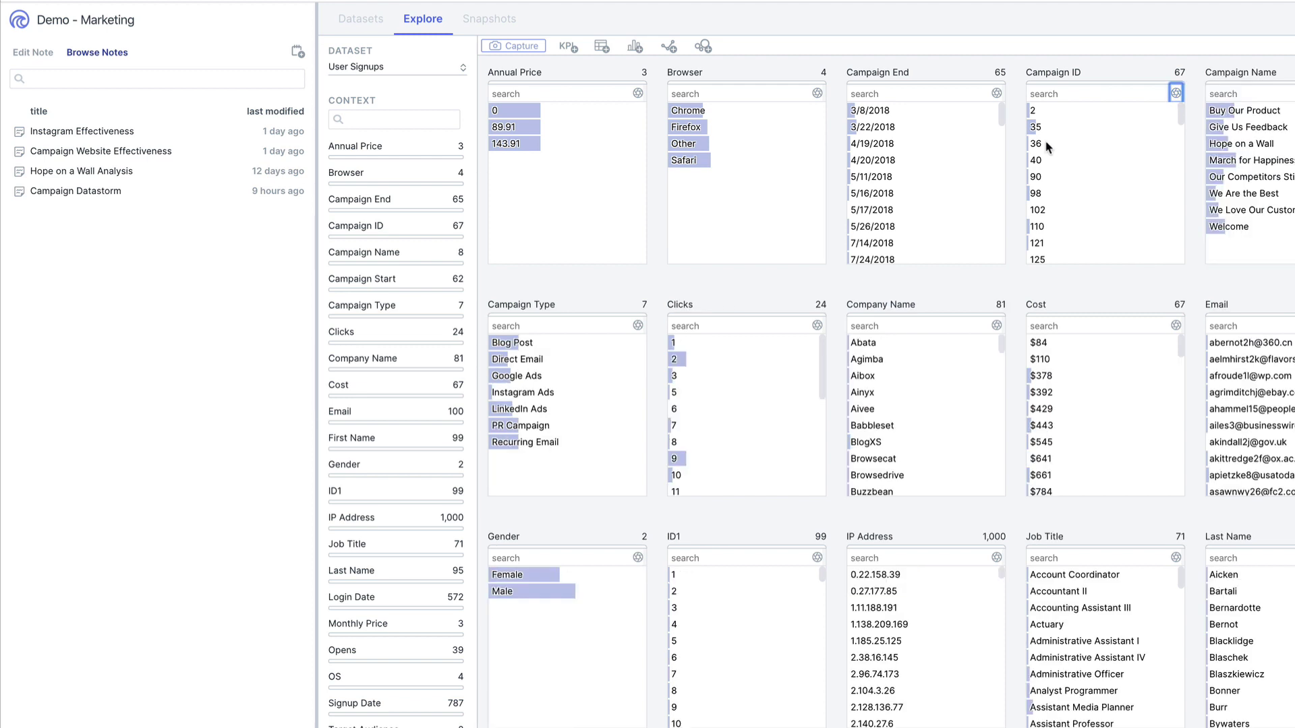
{"action": "left_click", "coordinate": [152, 157]}
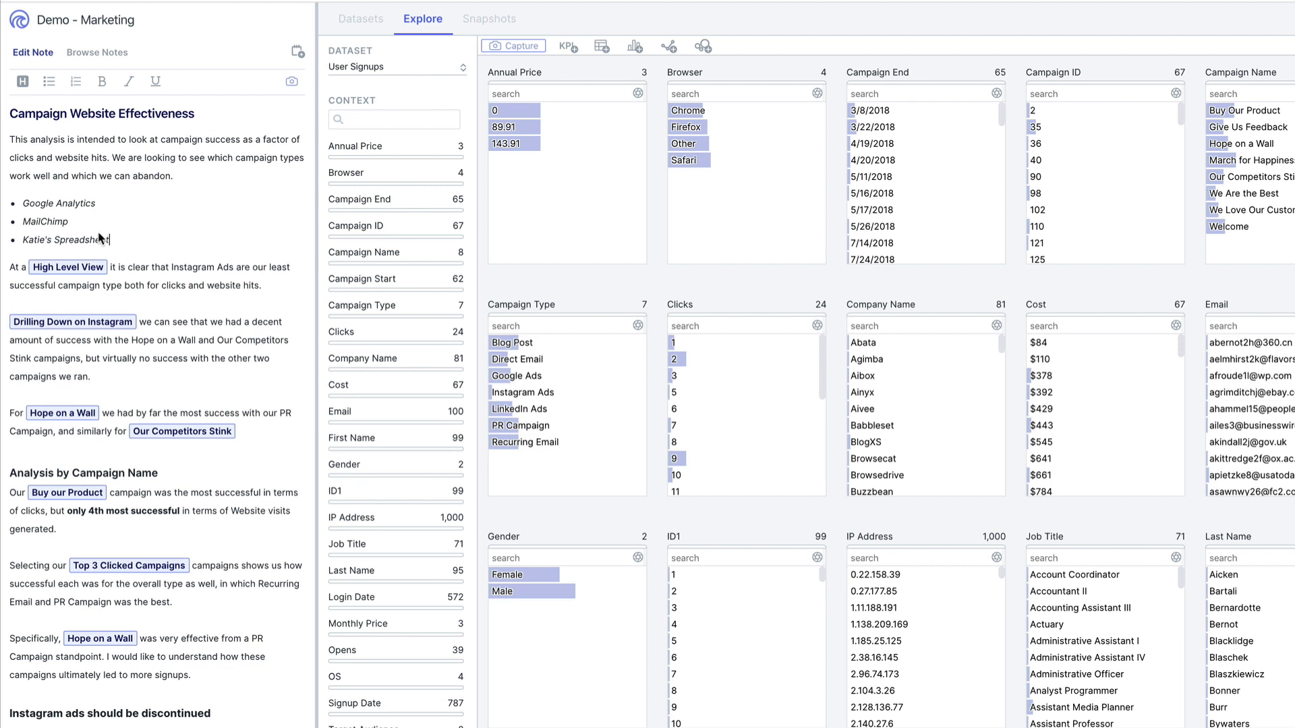
{"action": "left_click_drag", "start_coordinate": [110, 240], "coordinate": [24, 203]}
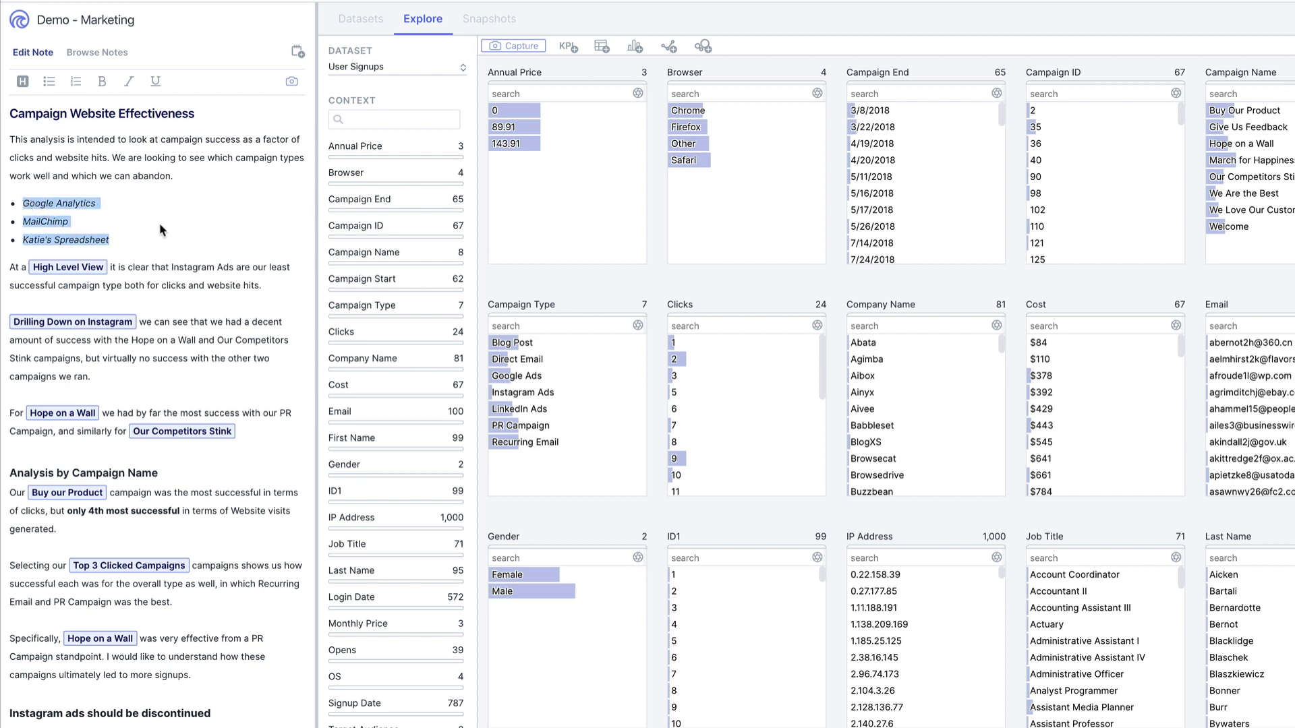
{"action": "left_click", "coordinate": [102, 81]}
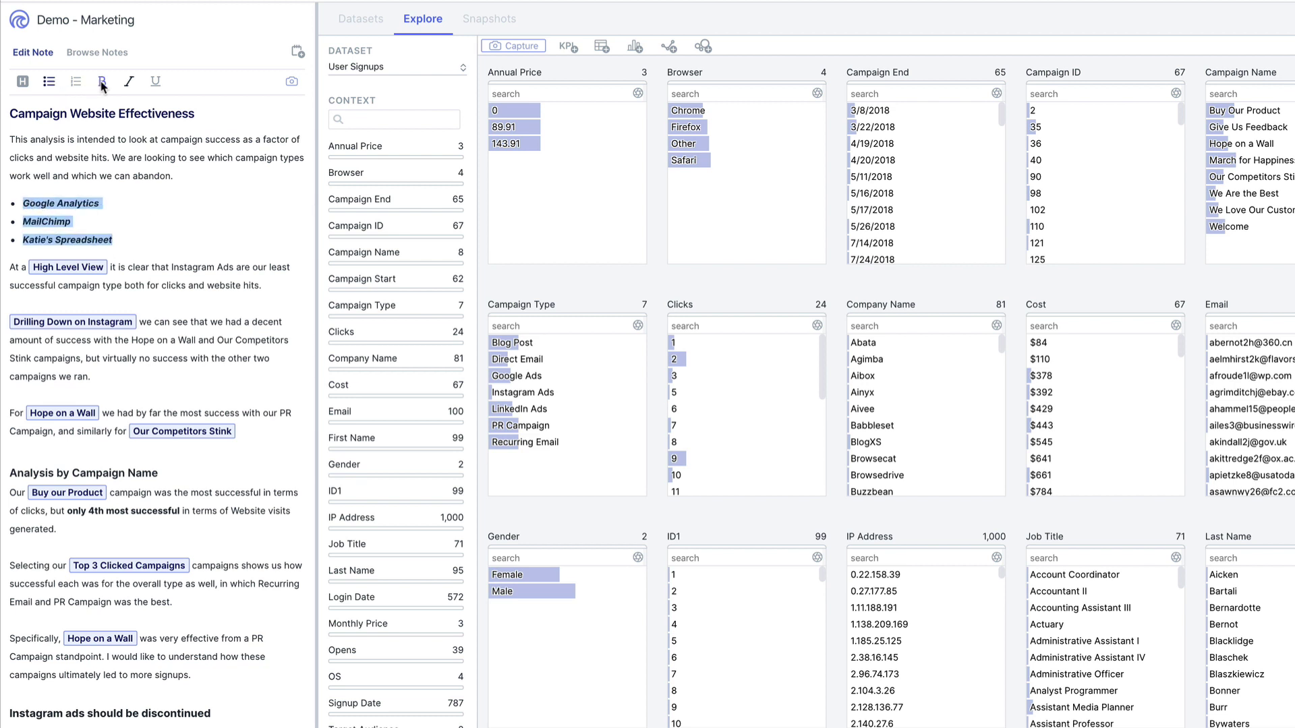
{"action": "left_click", "coordinate": [130, 176]}
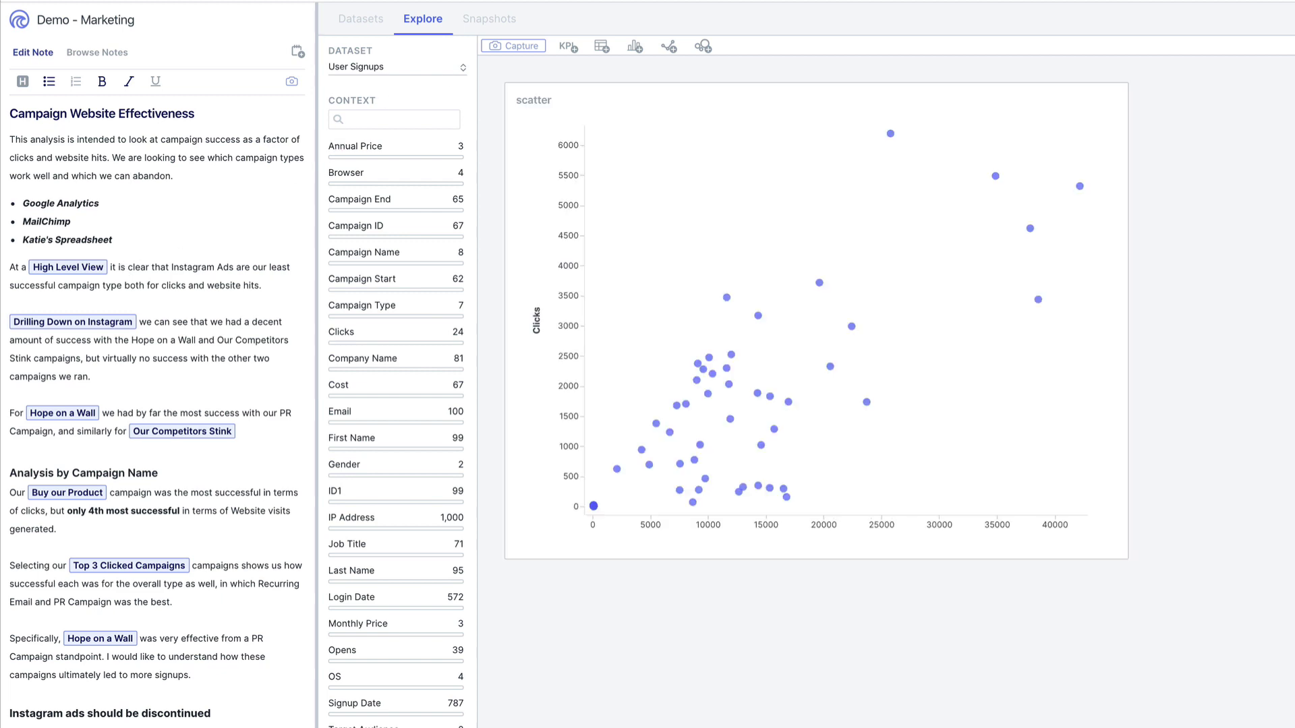
Step: Load the High Level View, Drilling Down on Instagram, and Hope on a Wall snapshots
{"action": "left_click", "coordinate": [96, 272]}
{"action": "left_click", "coordinate": [87, 324]}
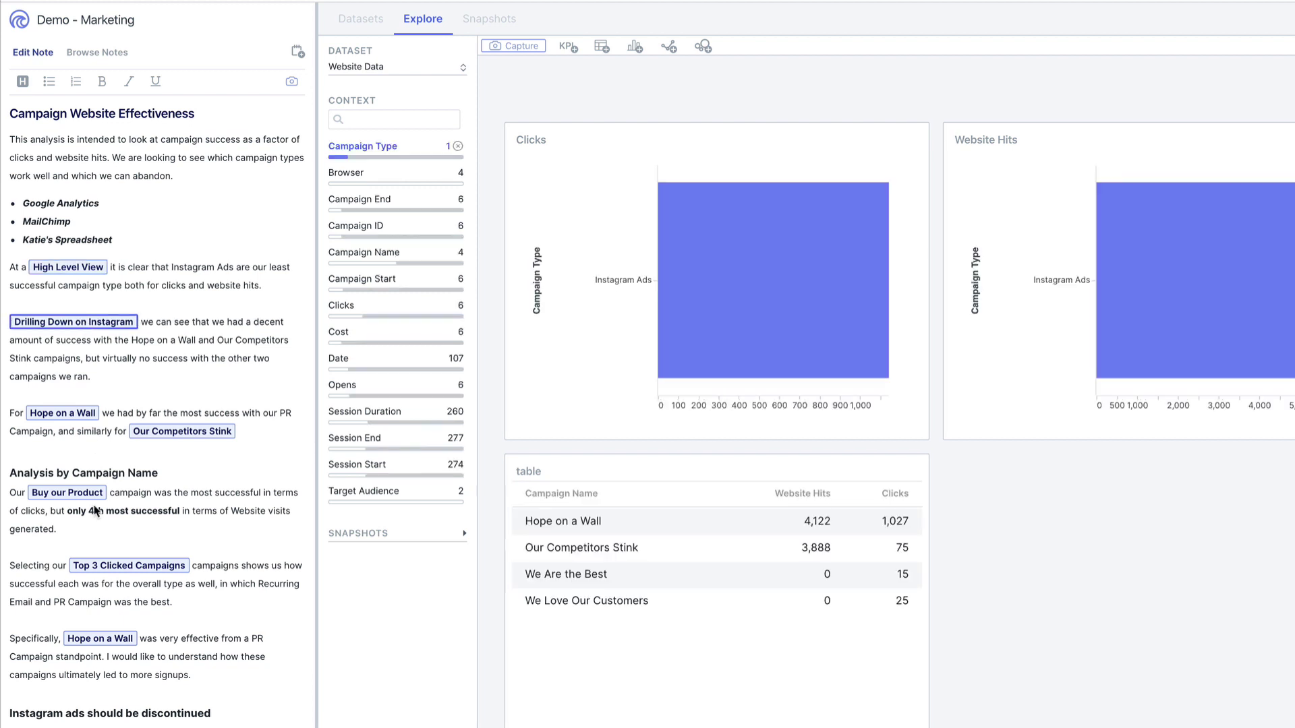
{"action": "left_click", "coordinate": [105, 640]}
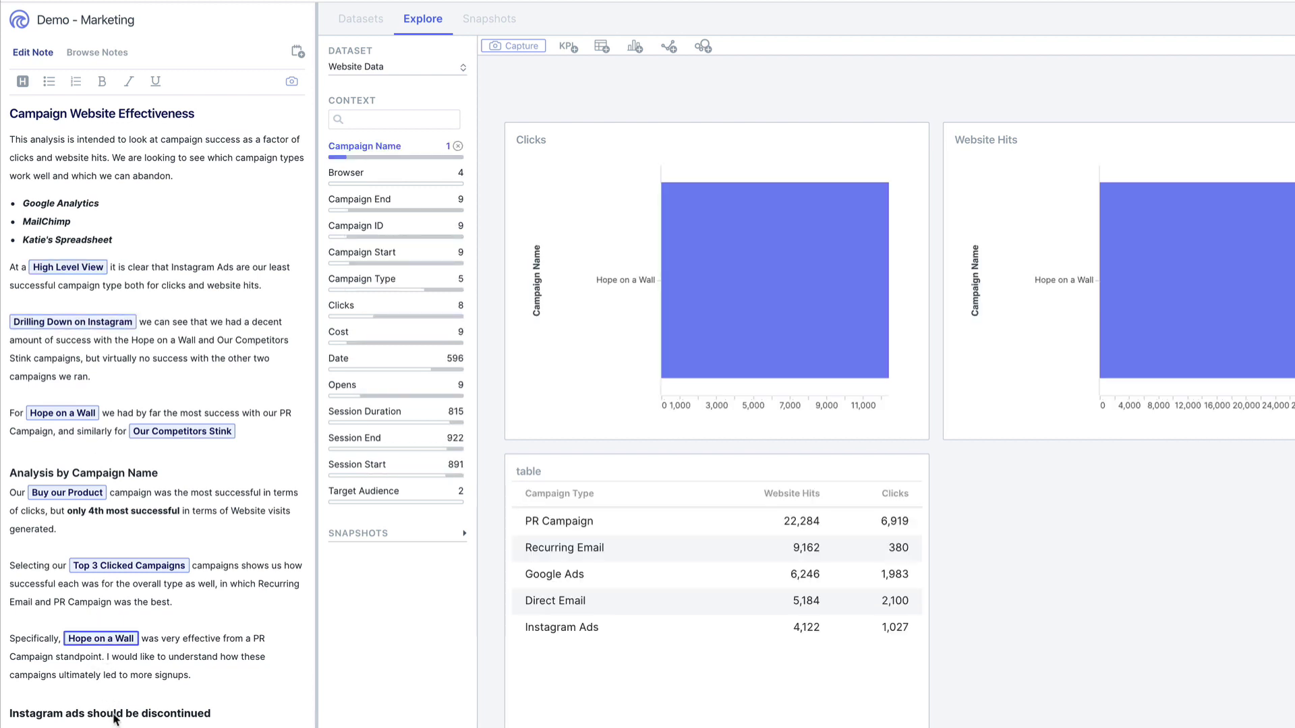
Step: Insert 'New' and a snapshot named 'Snap!' above the Instagram ads heading, then clear the Campaign Name filter
{"action": "left_click", "coordinate": [113, 701]}
{"action": "key", "text": "Return"}
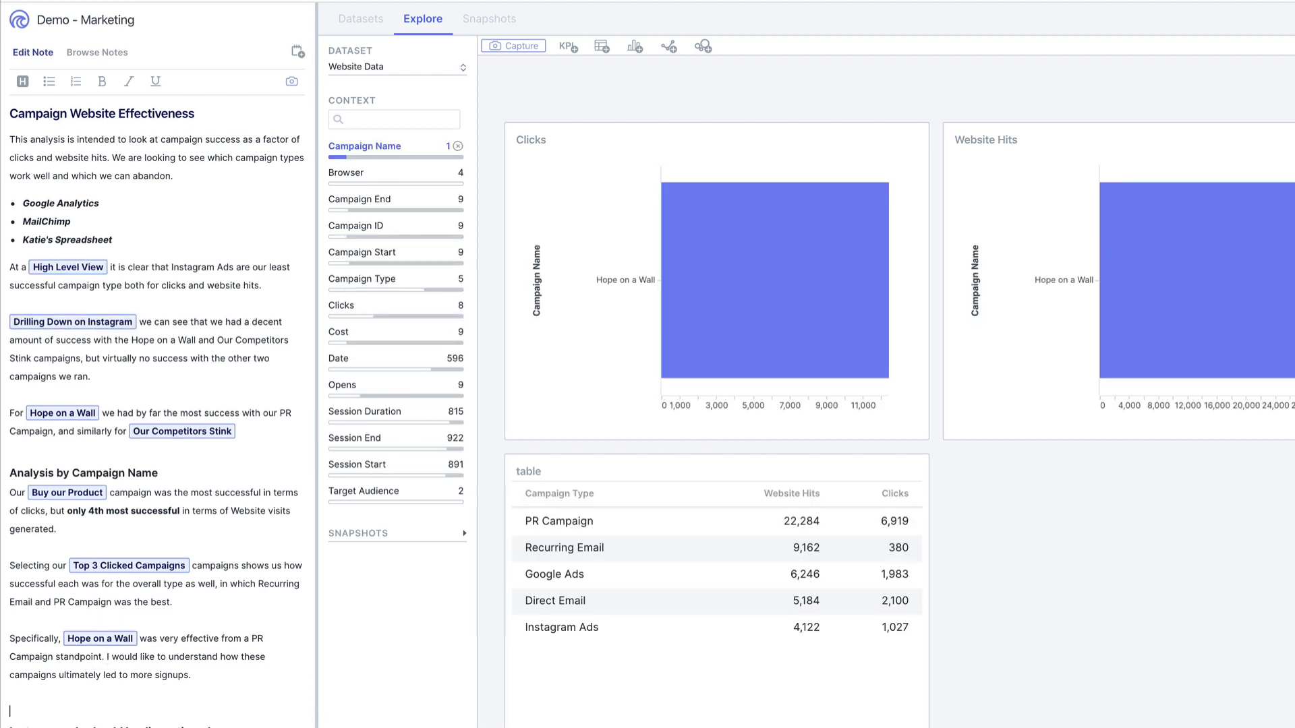
{"action": "type", "text": "New"}
{"action": "key", "text": "ctrl+shift+c"}
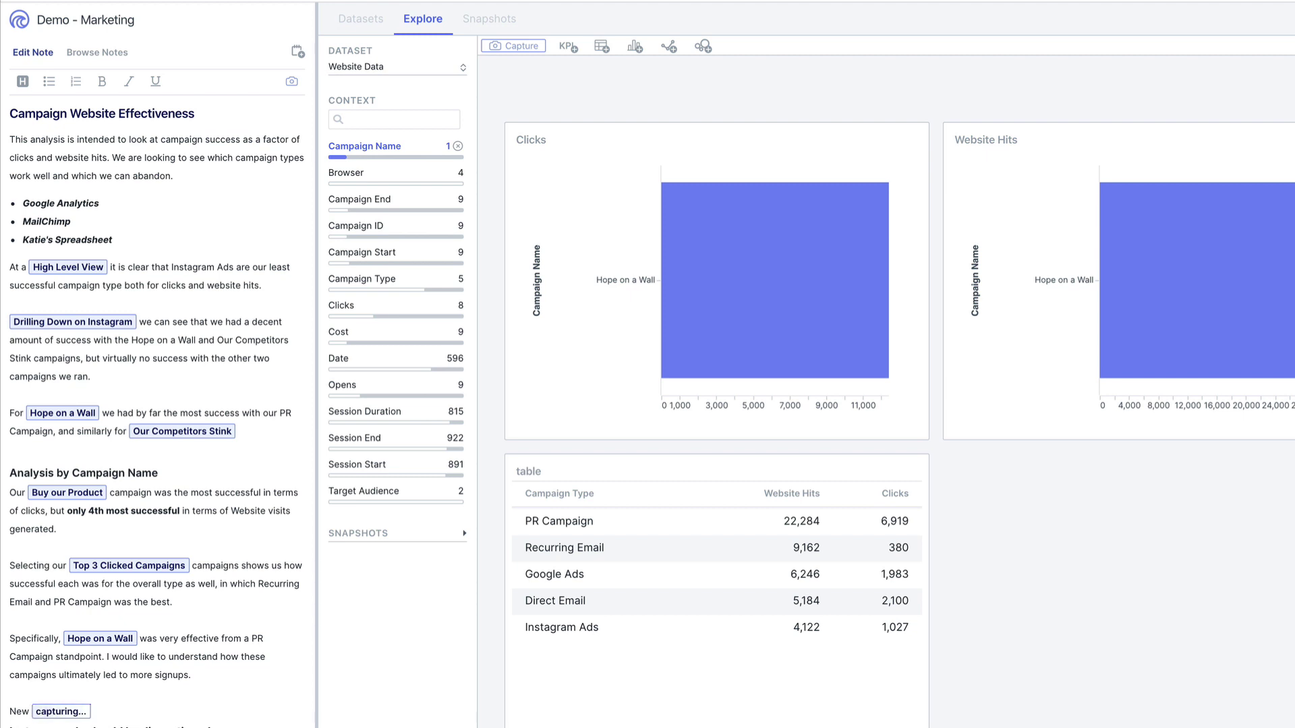
{"action": "type", "text": "Snap!"}
{"action": "key", "text": "Return"}
{"action": "left_click", "coordinate": [458, 146]}
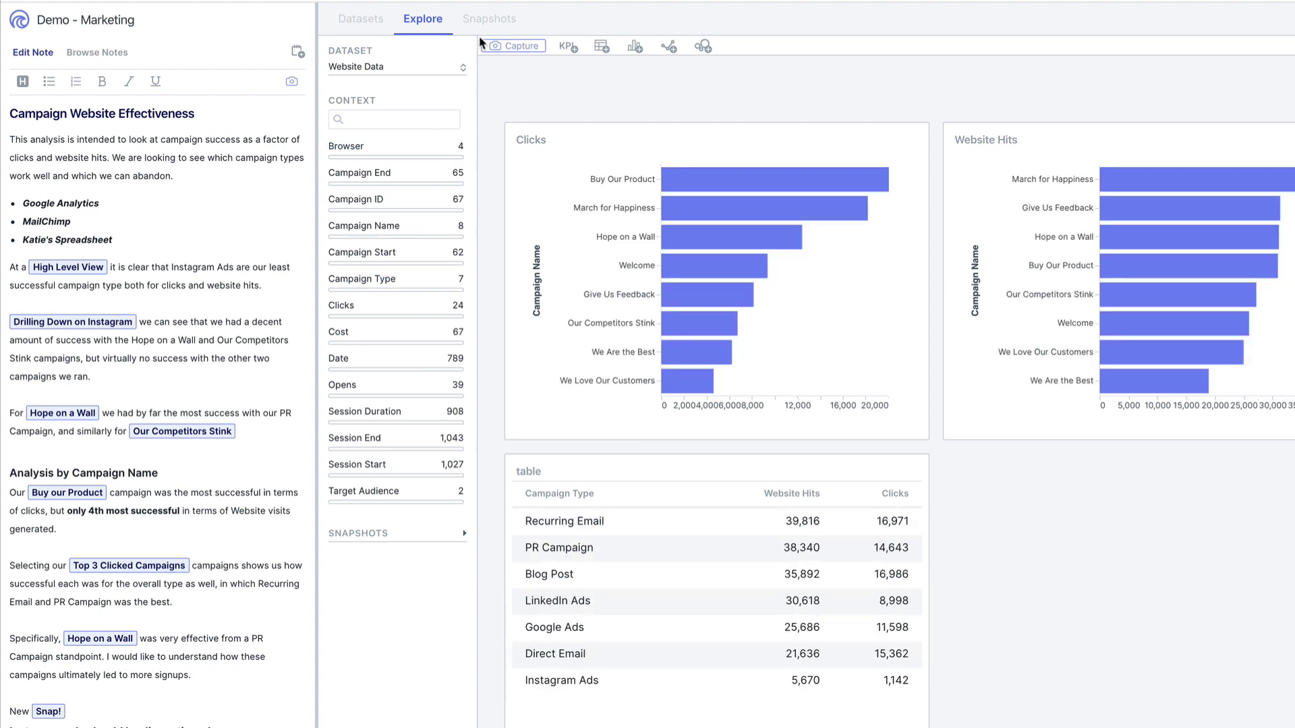
Step: In the Snapshots view, filter by the Campaigns tag and open Top 3 Clicked Campaigns
{"action": "left_click", "coordinate": [488, 20]}
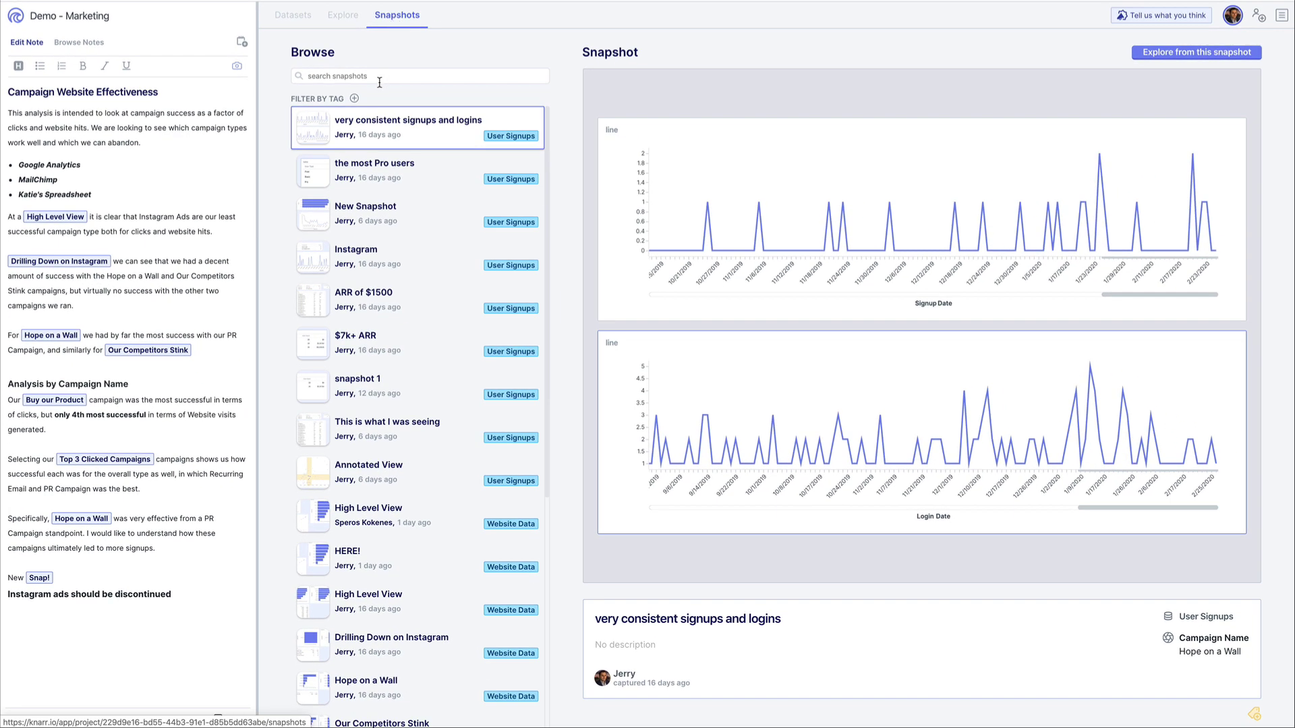
{"action": "left_click", "coordinate": [354, 98]}
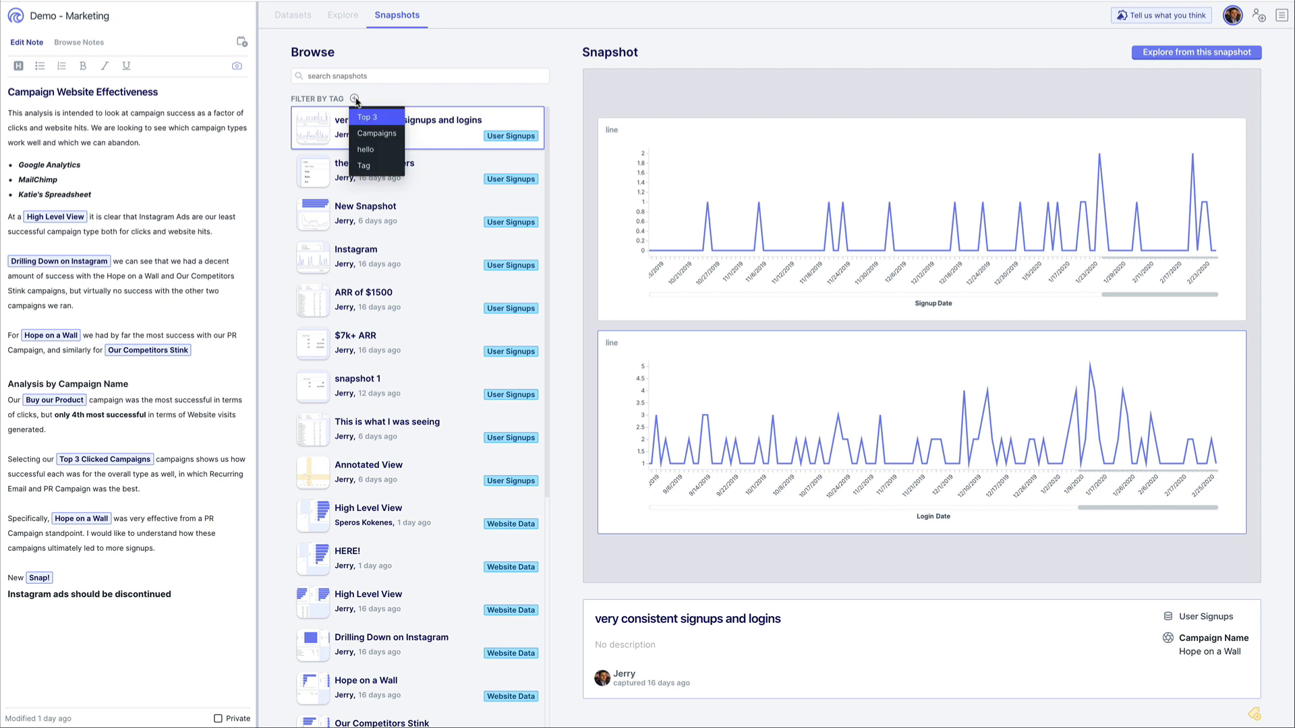
{"action": "left_click", "coordinate": [375, 137]}
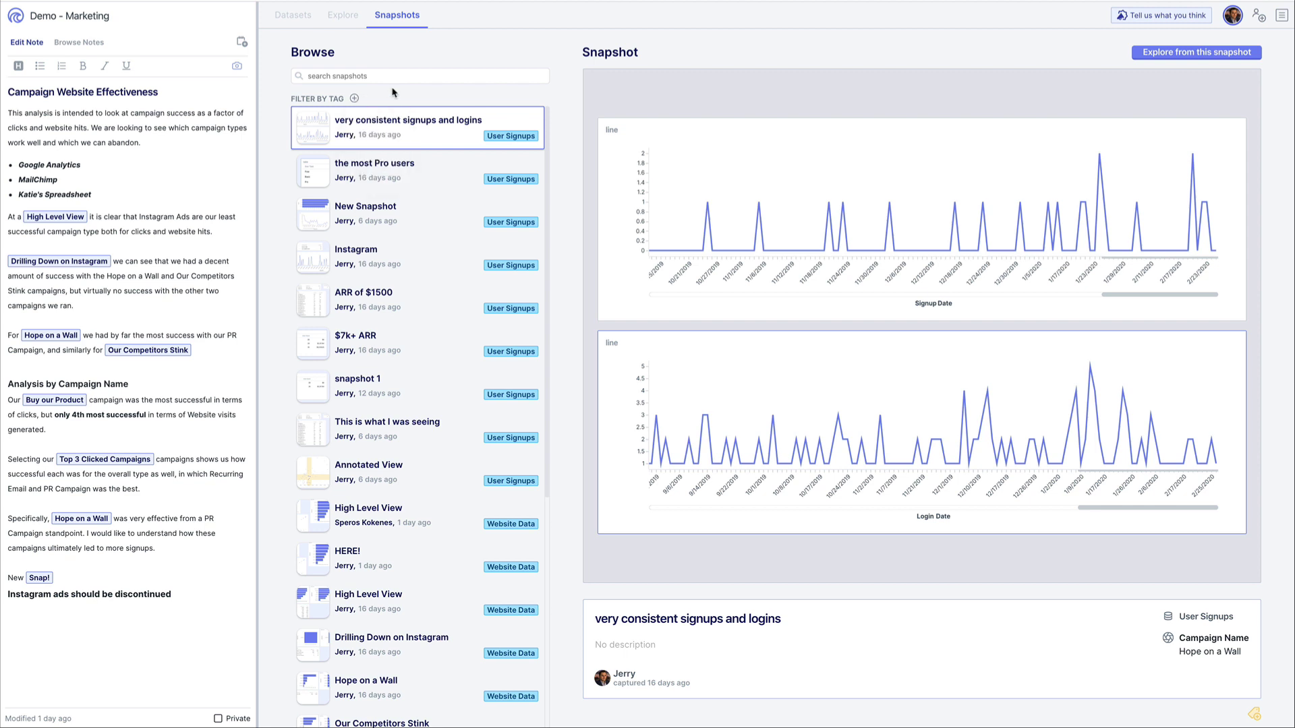
{"action": "scroll", "coordinate": [442, 257], "scroll_direction": "down", "scroll_amount": 4}
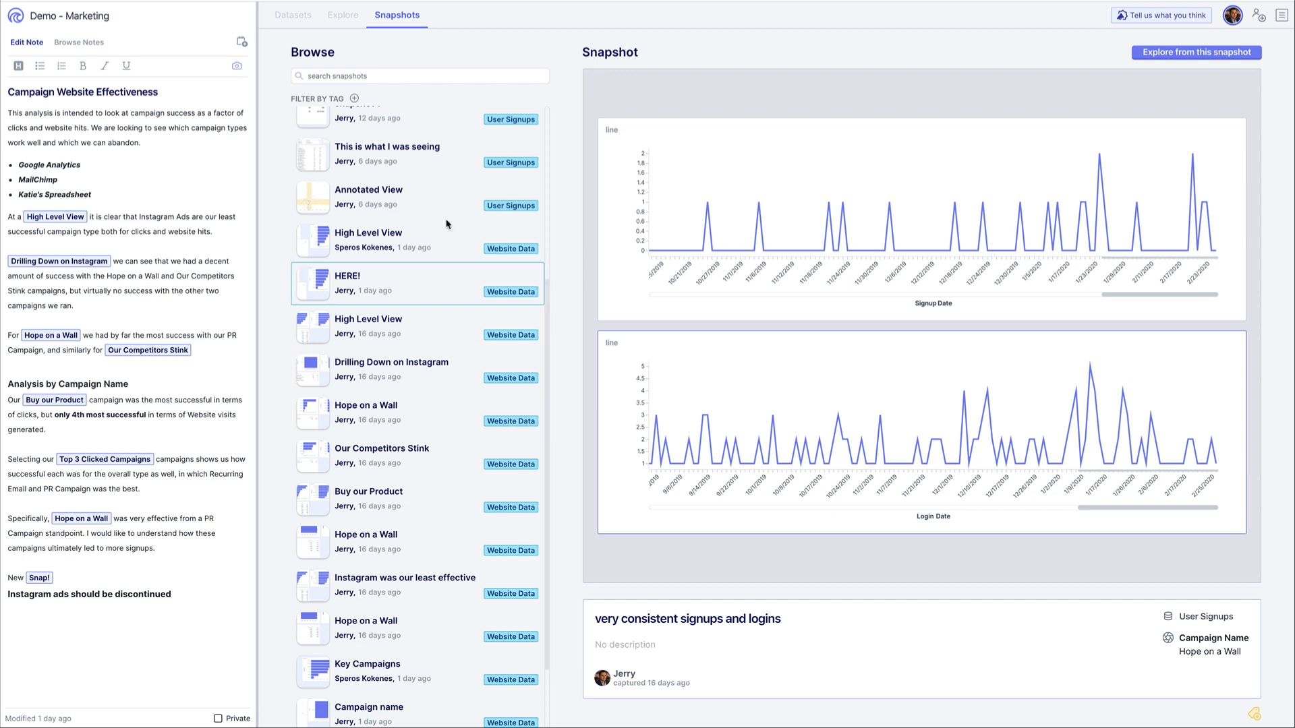
{"action": "left_click", "coordinate": [354, 98]}
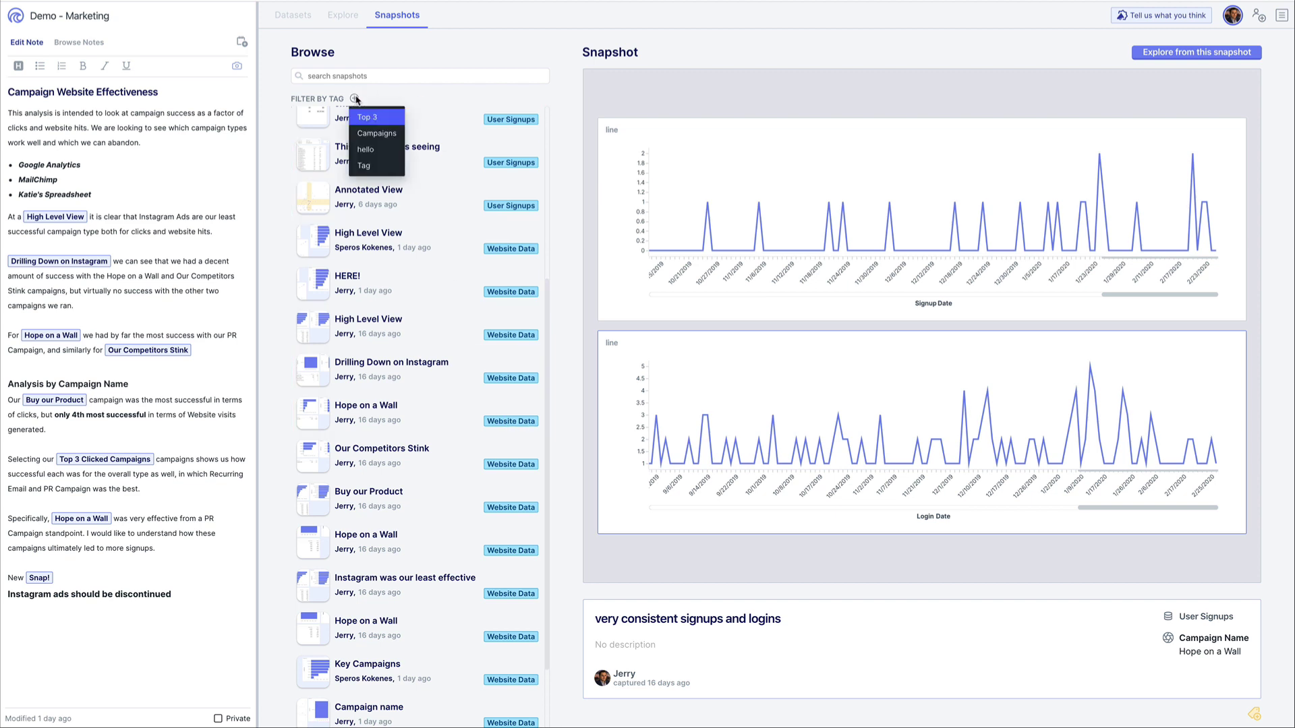
{"action": "left_click", "coordinate": [364, 133]}
{"action": "left_click", "coordinate": [369, 142]}
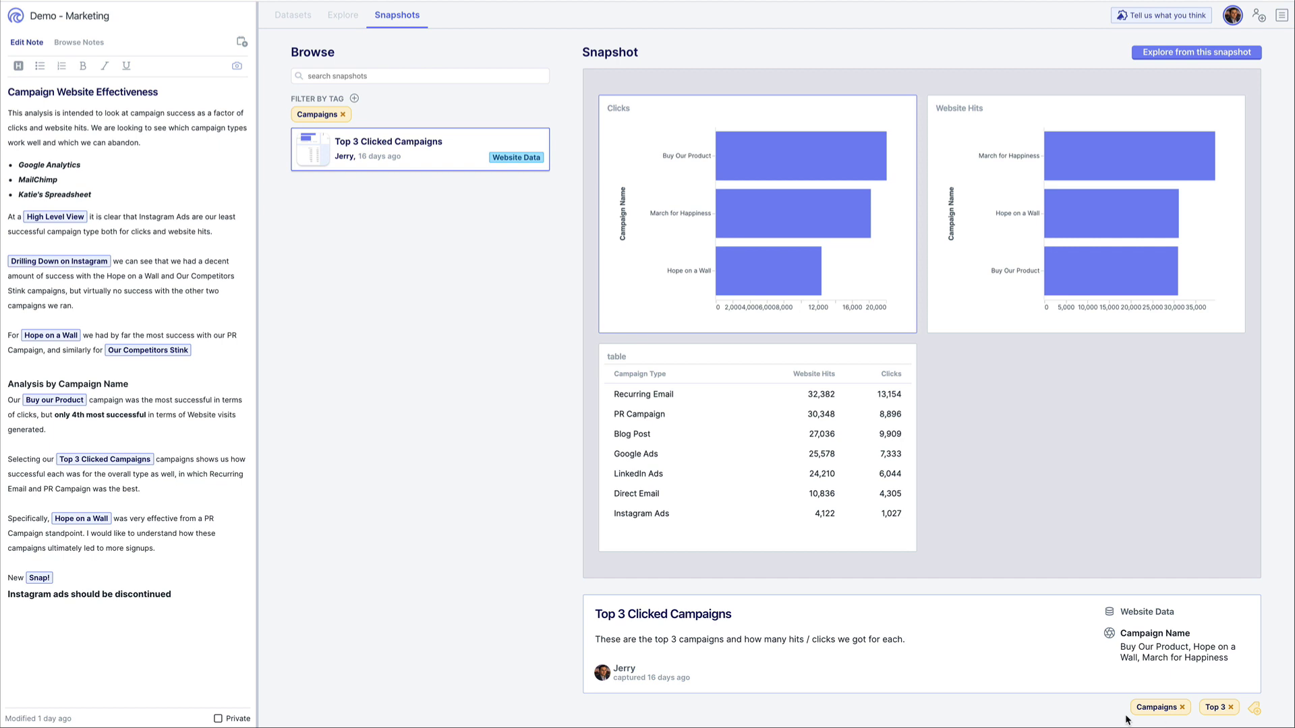
{"action": "scroll", "coordinate": [874, 290], "scroll_direction": "up", "scroll_amount": 3}
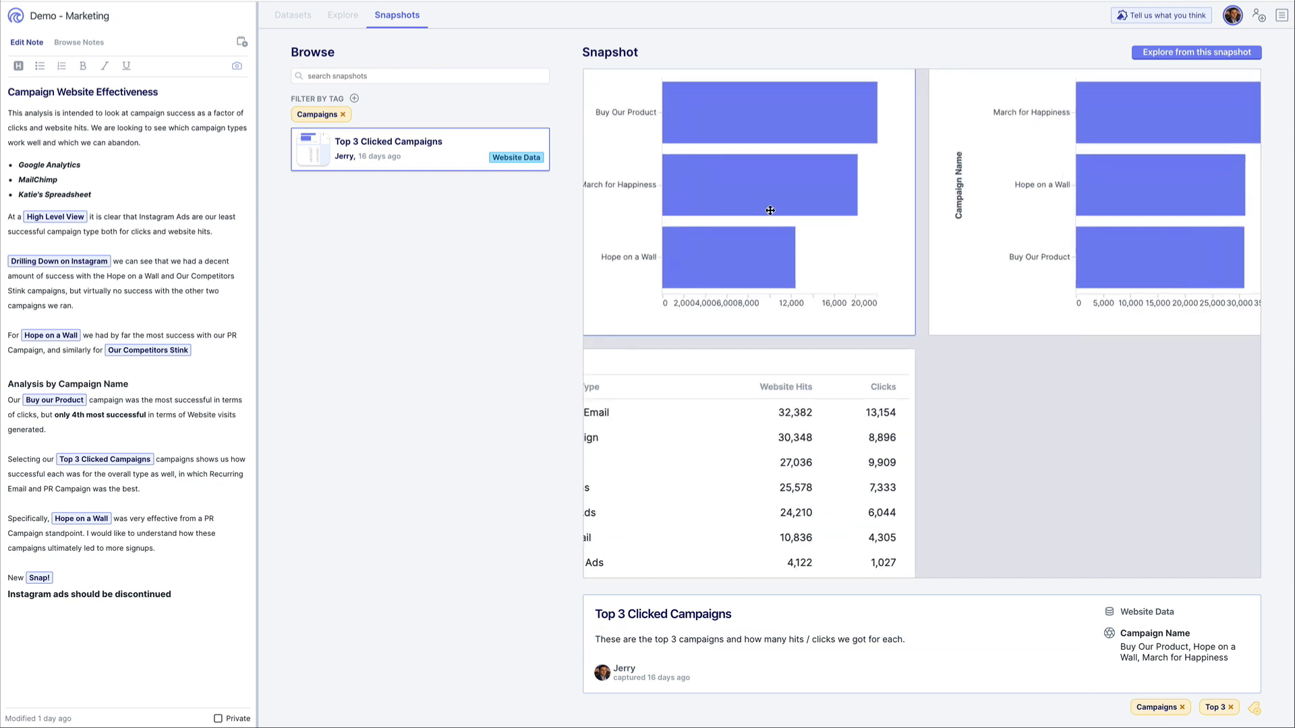
{"action": "scroll", "coordinate": [870, 393], "scroll_direction": "down", "scroll_amount": 1}
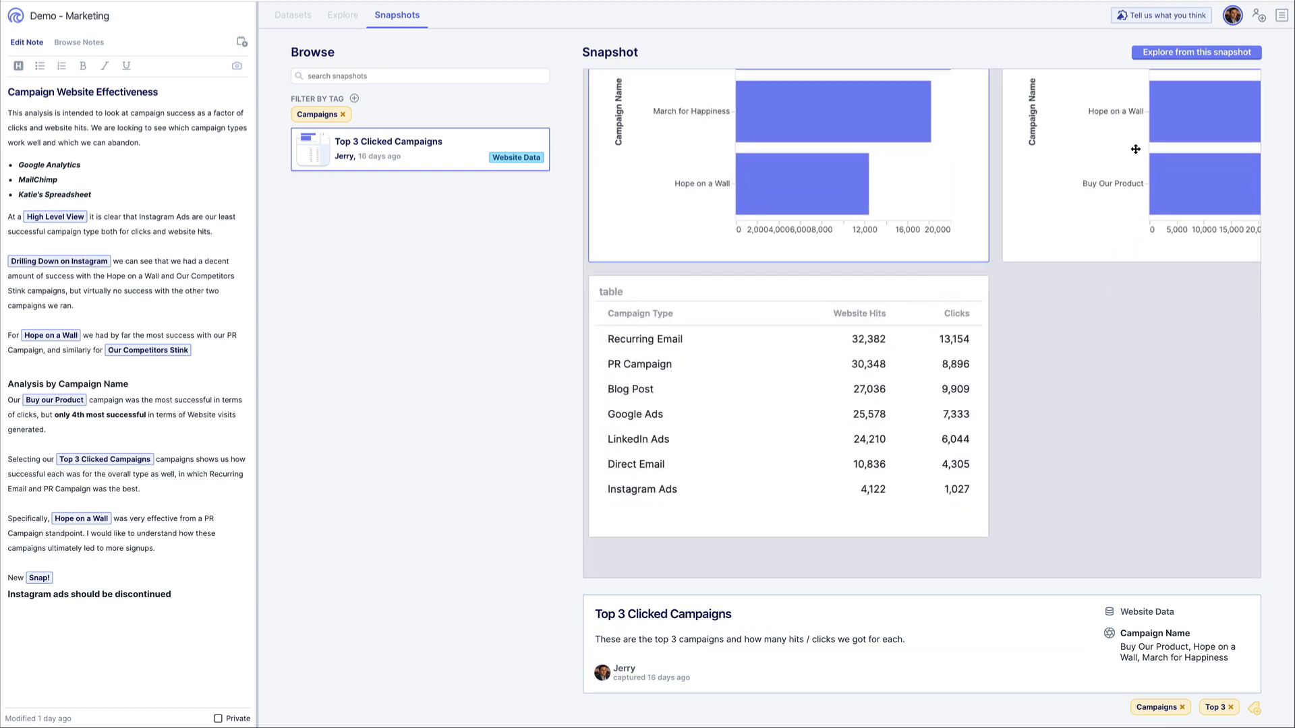
Step: Explore from this snapshot and widen its table to span beneath both charts
{"action": "left_click", "coordinate": [1194, 53]}
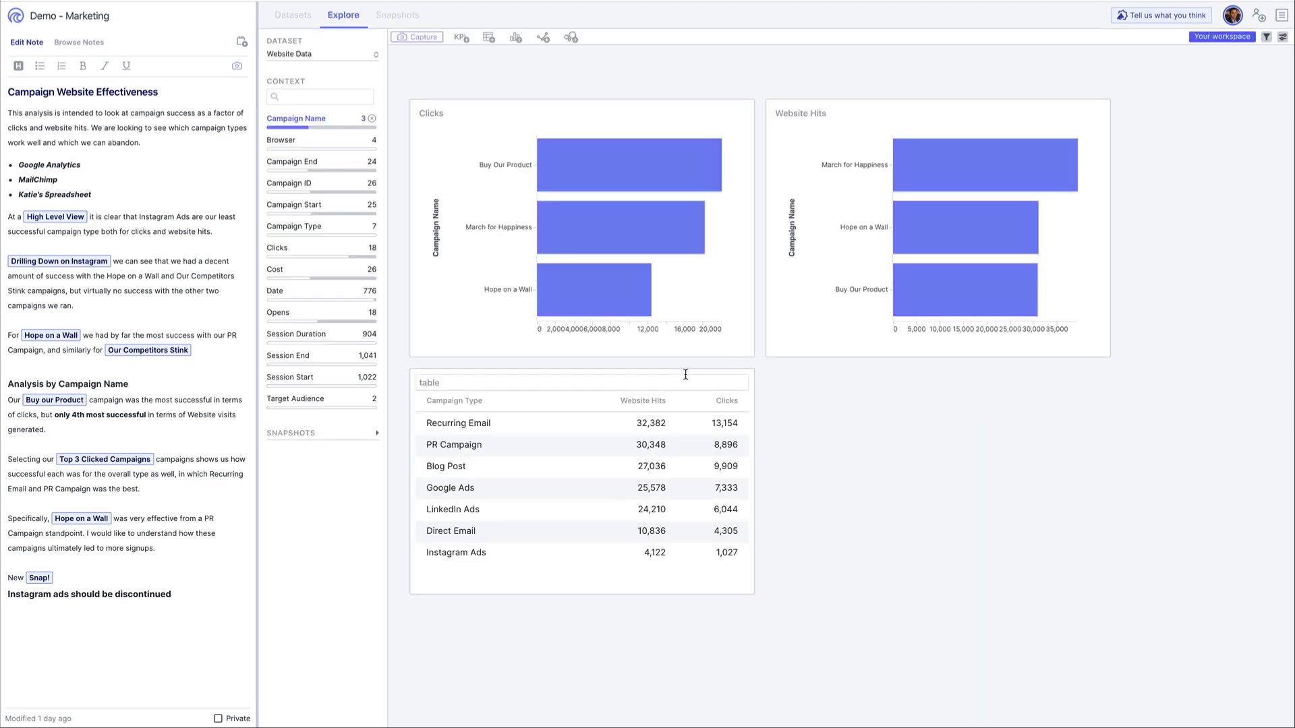
{"action": "left_click", "coordinate": [685, 371]}
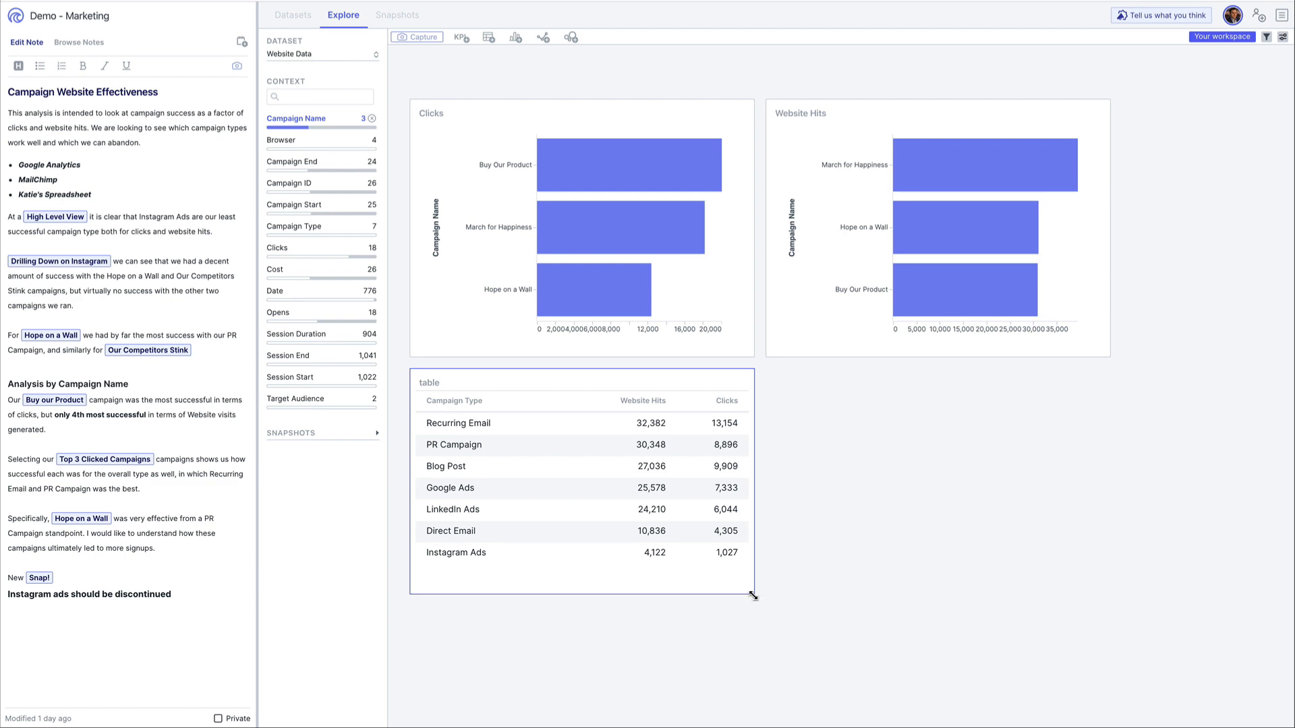
{"action": "left_click_drag", "start_coordinate": [753, 595], "coordinate": [1093, 588]}
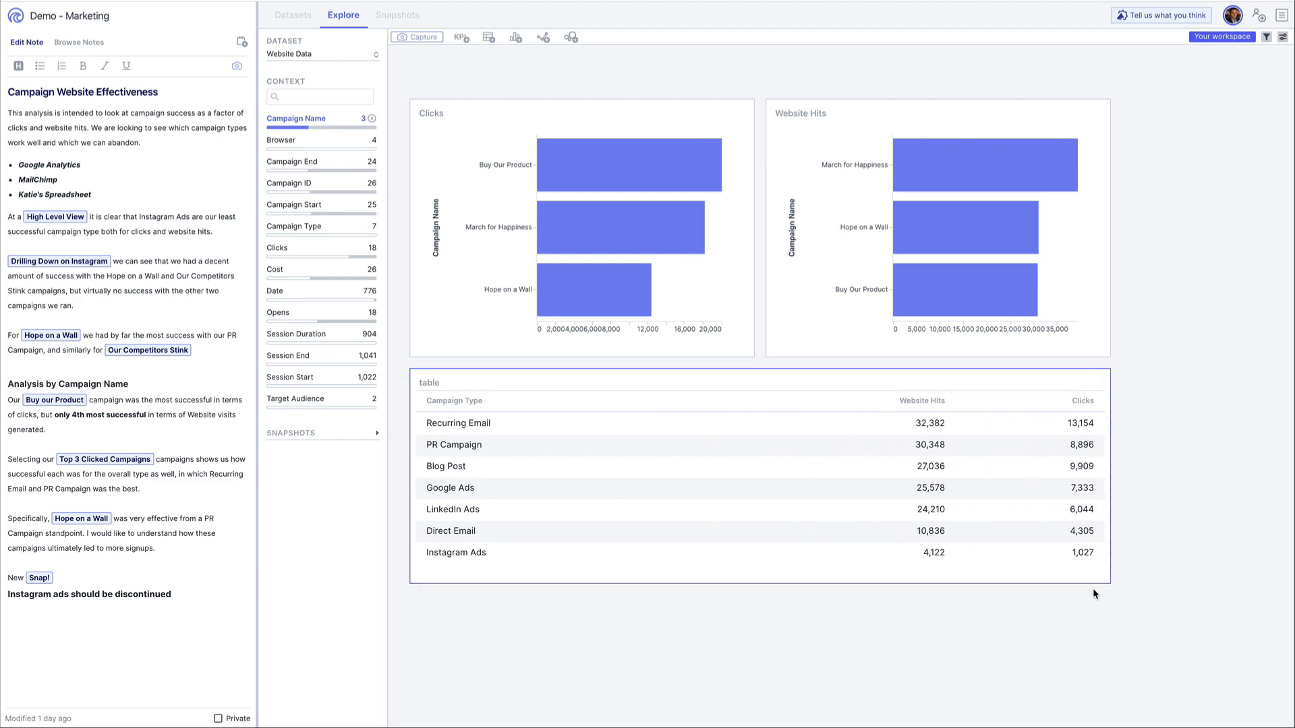
{"action": "left_click", "coordinate": [1049, 623]}
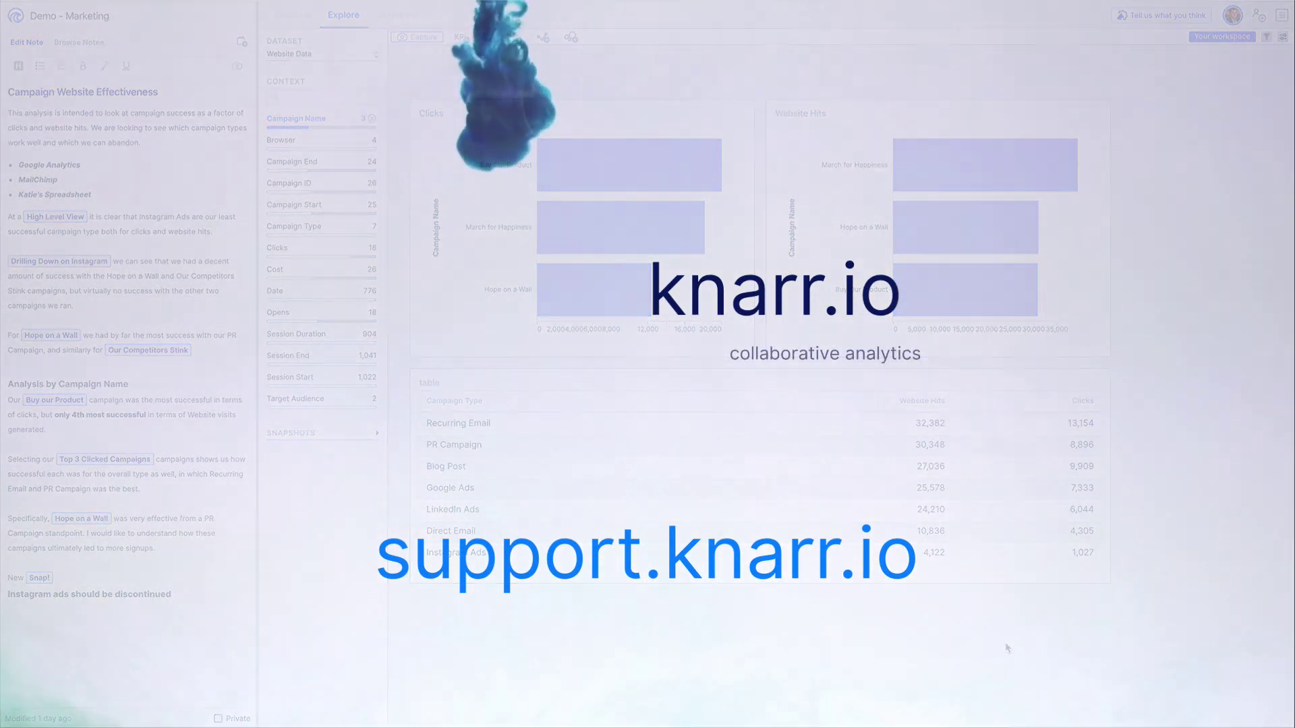